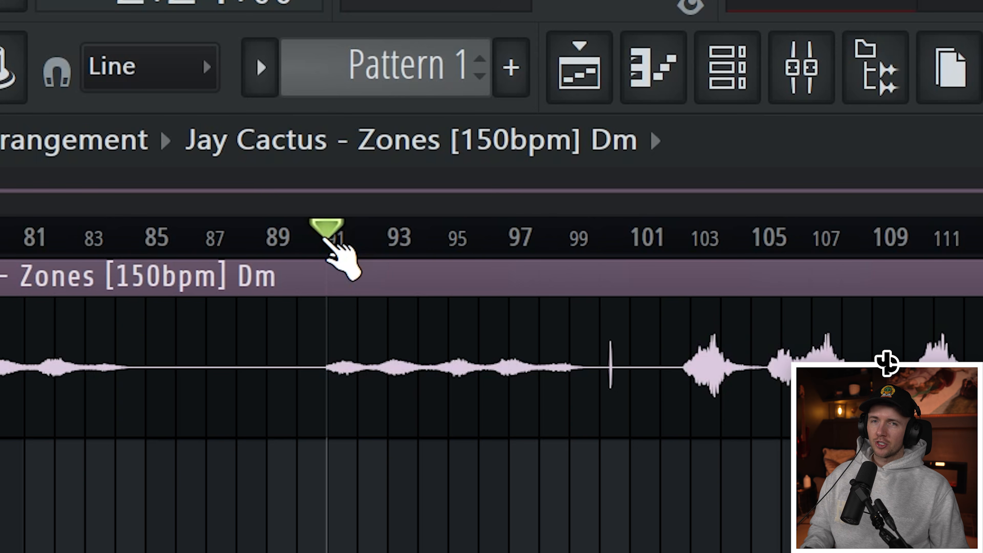
# - Play the Zones arrangement from around bar 91 and open Layerizer from the mixer's effect slot
pyautogui.press('space')
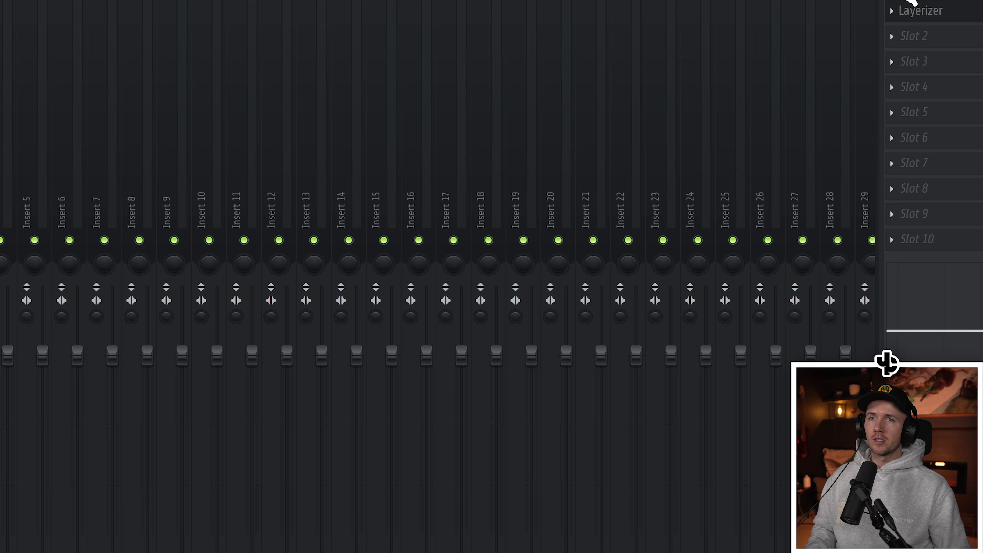
pyautogui.click(941, 16)
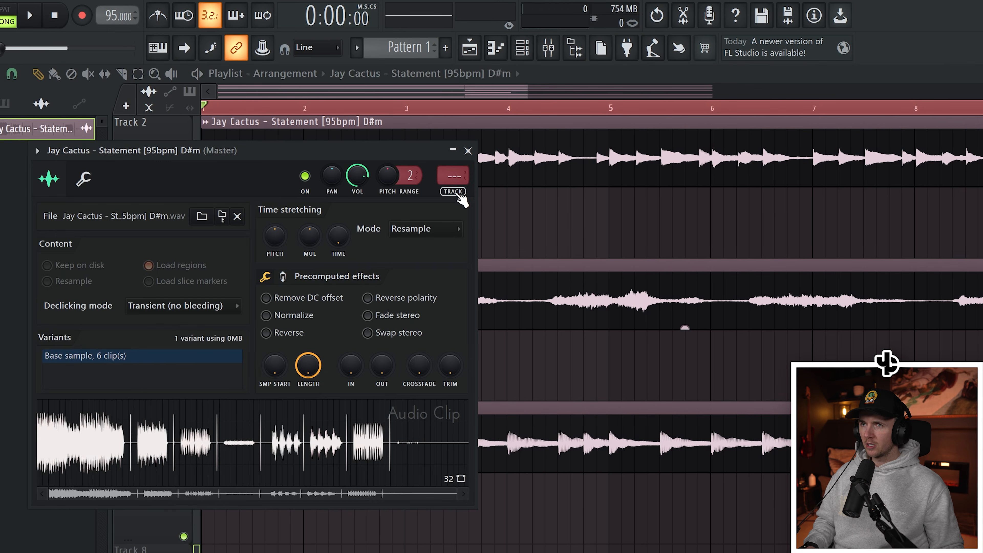
# - Route the first Statement audio clip to a free mixer track and load Layerizer in its first effect slot
pyautogui.click(460, 182)
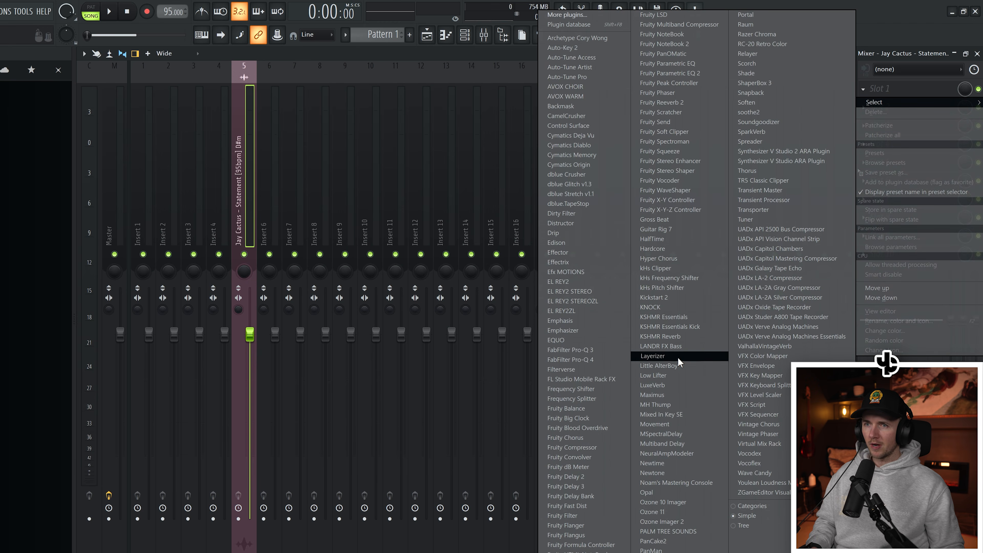
pyautogui.click(677, 358)
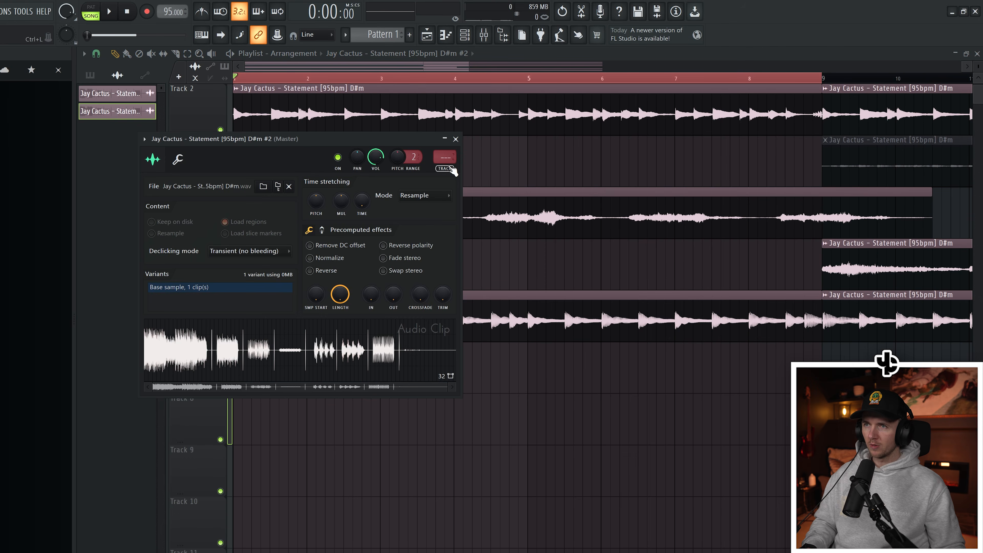
# - Route the Statement #2 clip to its own mixer track and enlarge the Layerizer window on the first Statement clip's track
pyautogui.hotkey('ctrl', 'l')
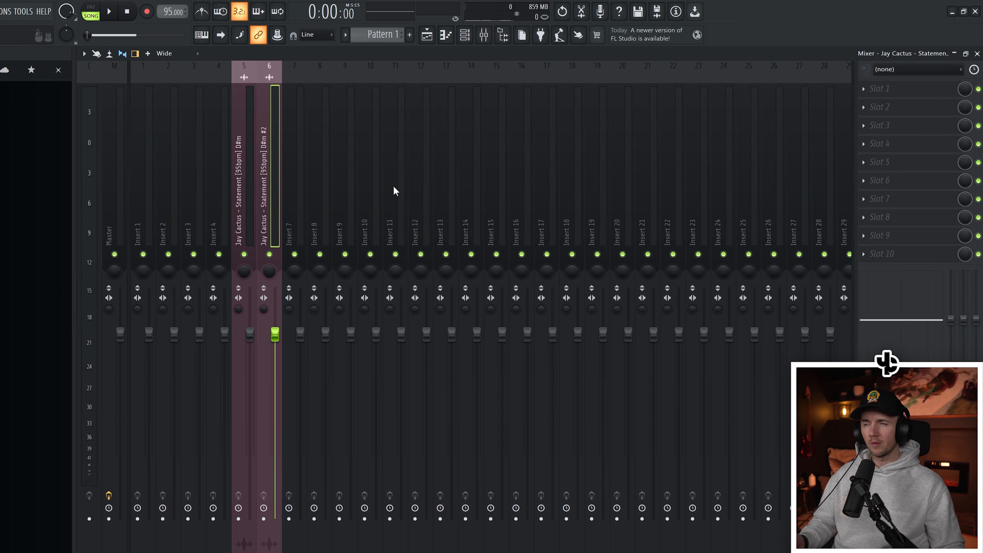
pyautogui.click(246, 182)
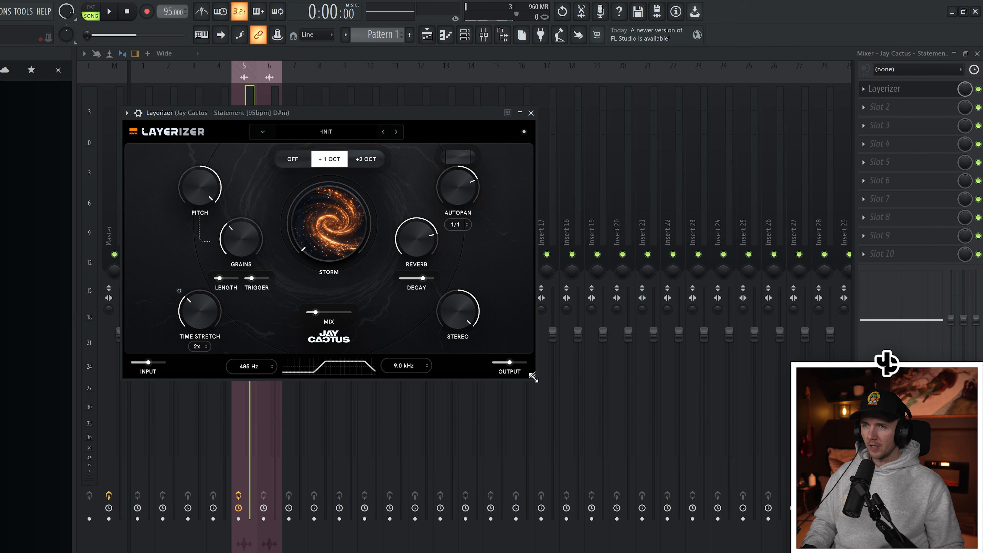
pyautogui.moveTo(533, 377); pyautogui.dragTo(618, 450)
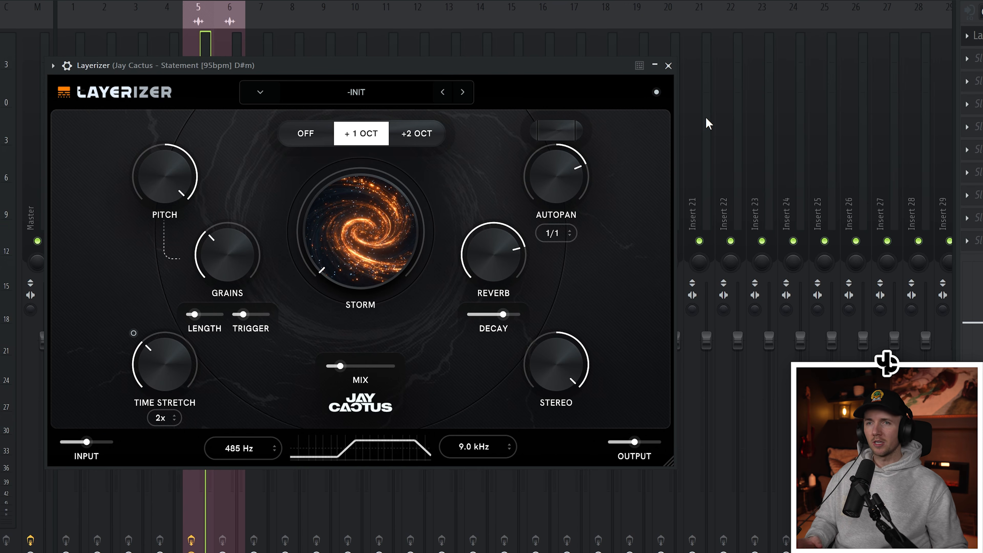
# - Mute playlist track 6 and raise Layerizer's mix to maximum while playing the first Statement clip
pyautogui.press('space')
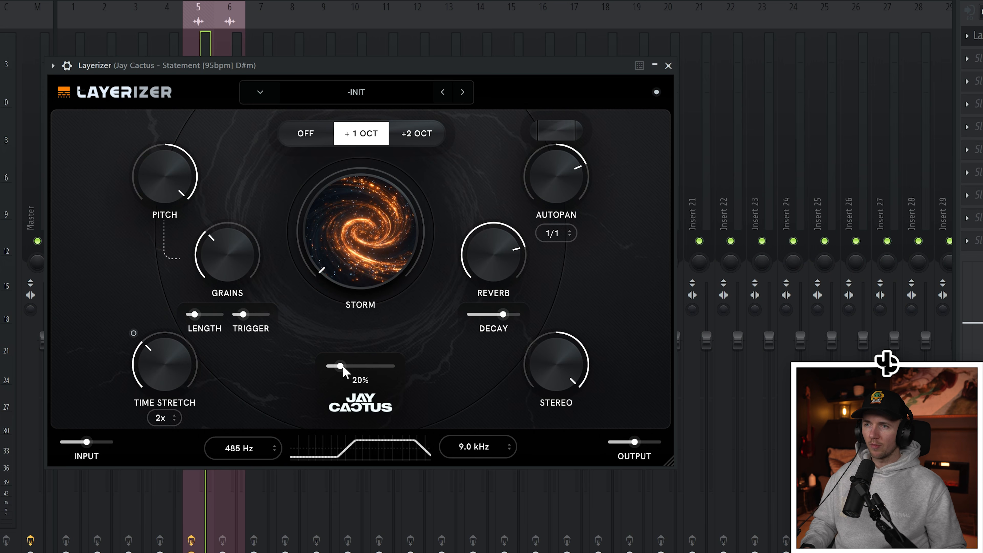
pyautogui.moveTo(345, 367); pyautogui.dragTo(397, 372)
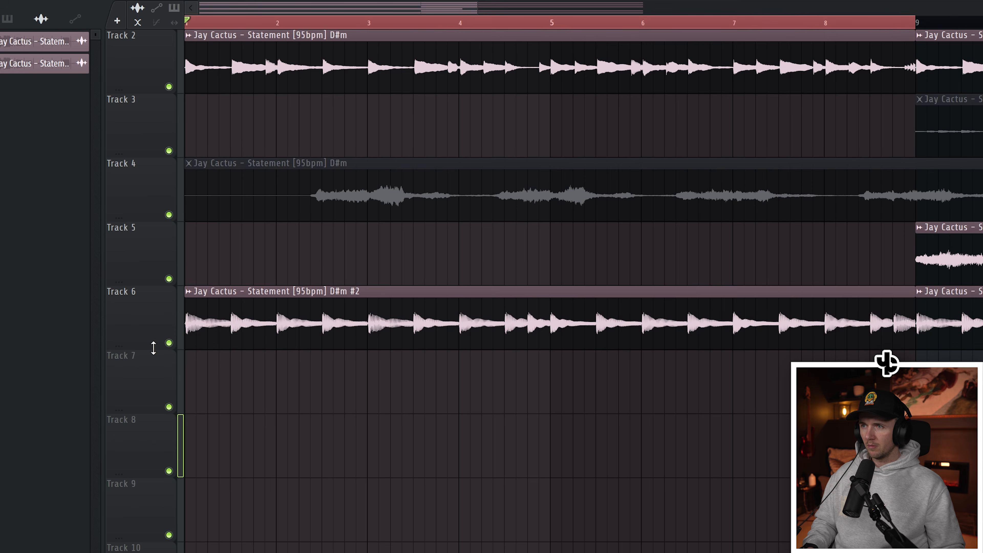
pyautogui.click(169, 342)
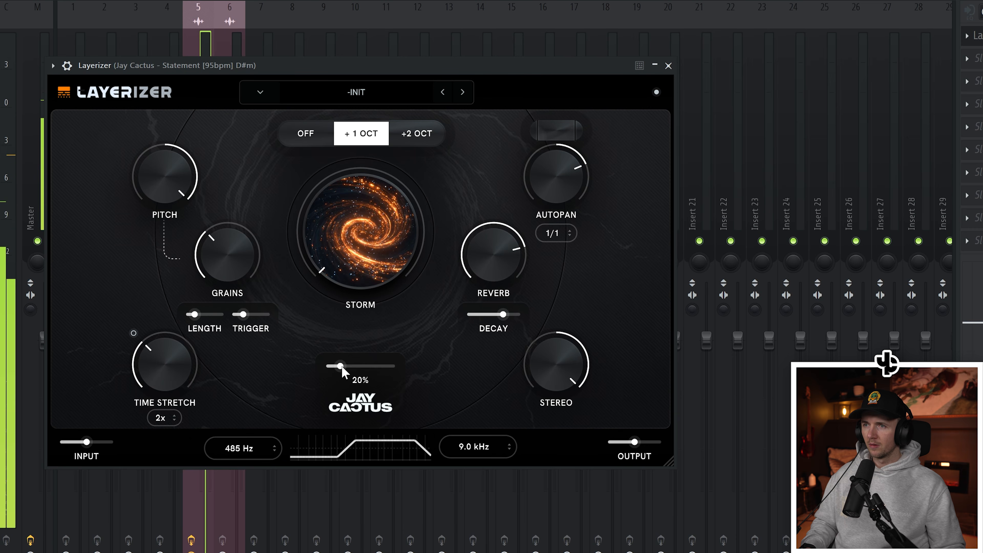
pyautogui.moveTo(335, 370); pyautogui.dragTo(407, 369)
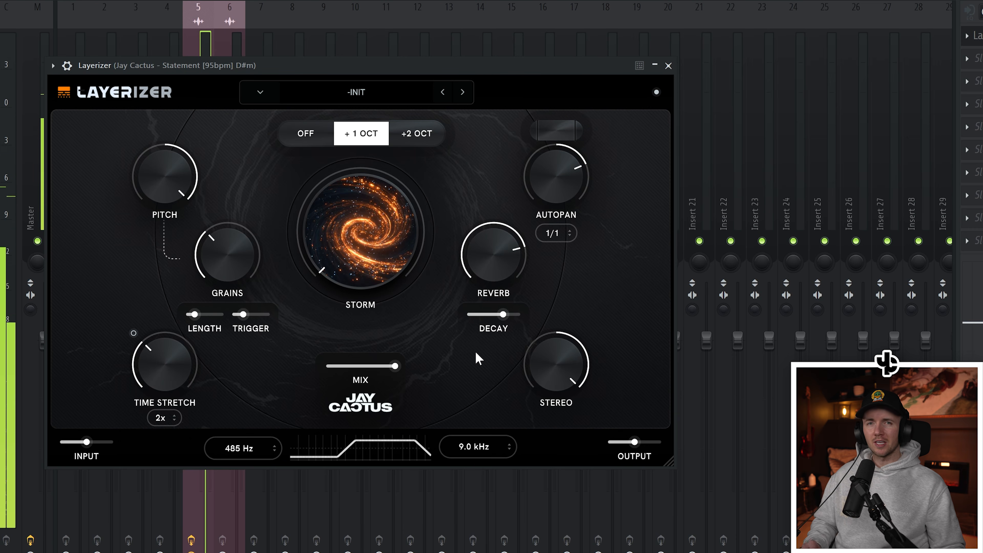
pyautogui.moveTo(405, 370)
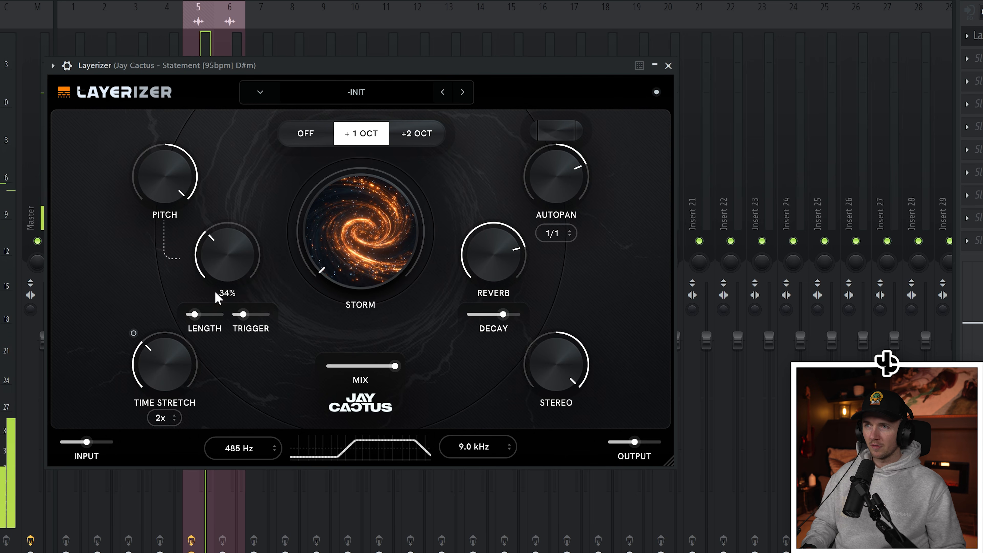
# - Turn off the octave shift and reset the pitch, grains, autopan, reverb, stereo and filter controls to neutral
pyautogui.click(306, 133)
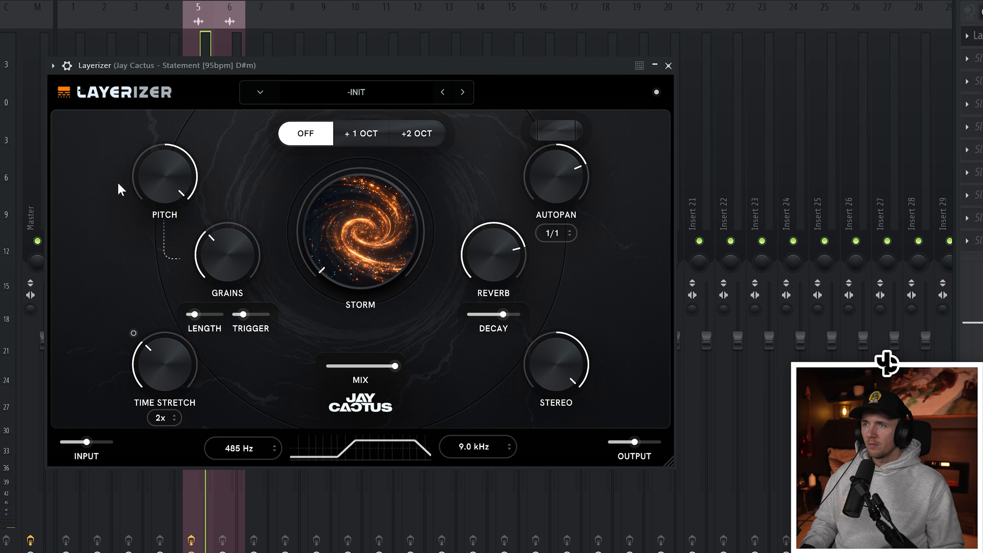
pyautogui.moveTo(157, 194)
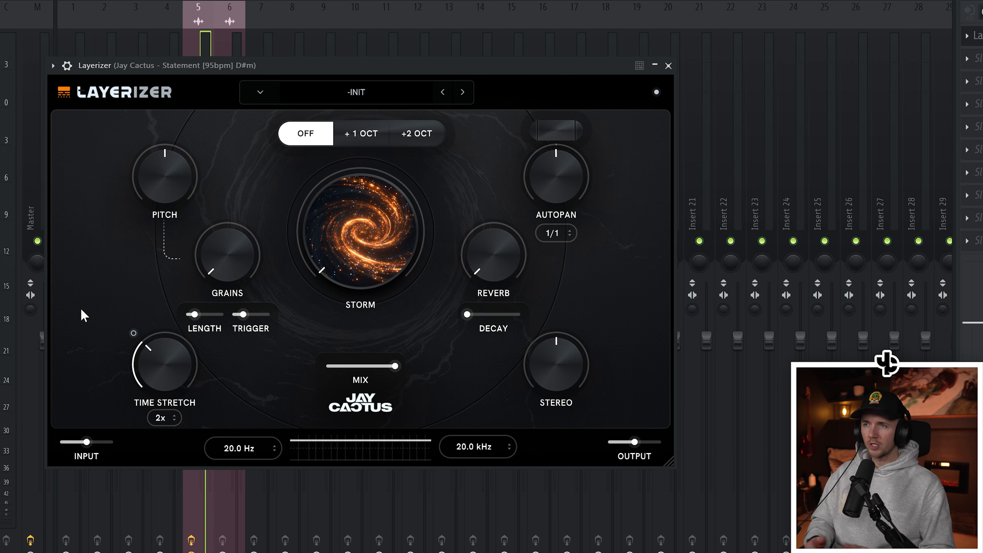
# - Audition the octave shift at +1 OCT and set it to +2 OCT
pyautogui.moveTo(318, 285)
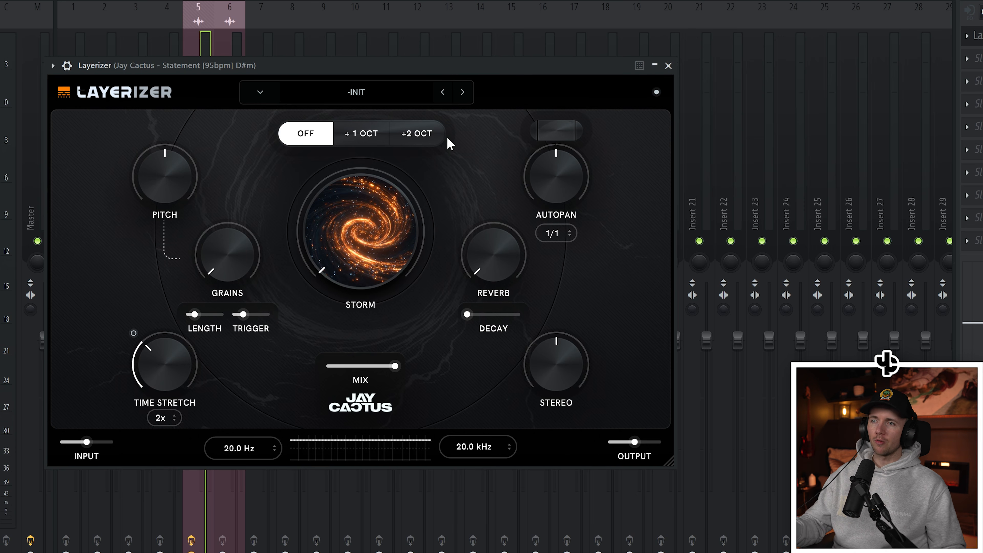
pyautogui.click(372, 144)
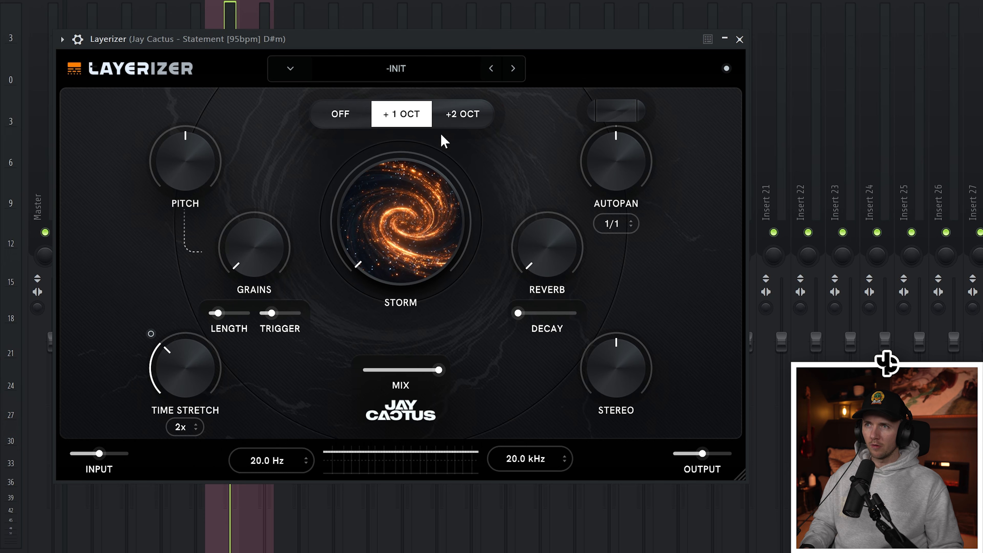
pyautogui.click(459, 125)
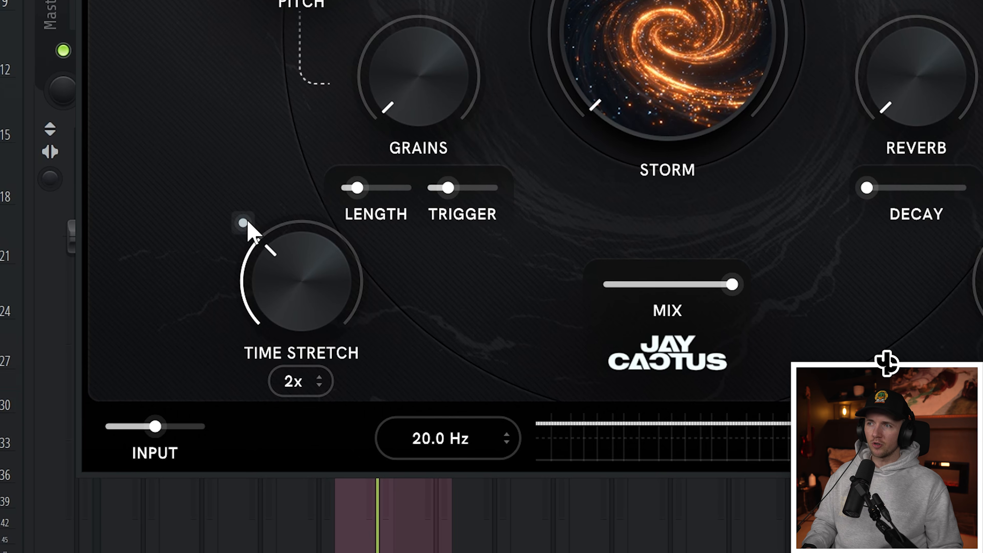
# - Audition time stretch lengths of 1/2 bars and 2 bars, and set it to 1 bars with the 2x factor
pyautogui.moveTo(191, 363)
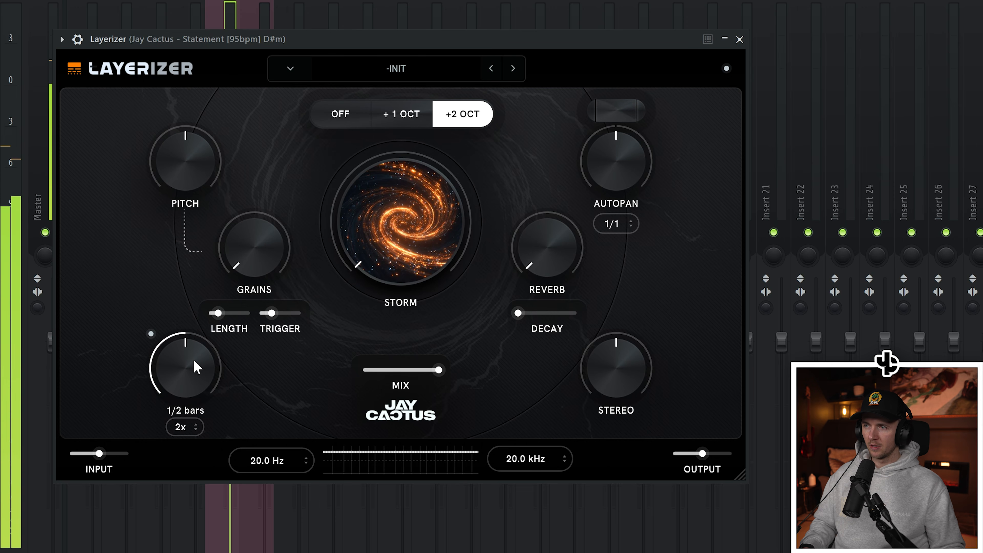
pyautogui.moveTo(194, 360); pyautogui.dragTo(202, 396)
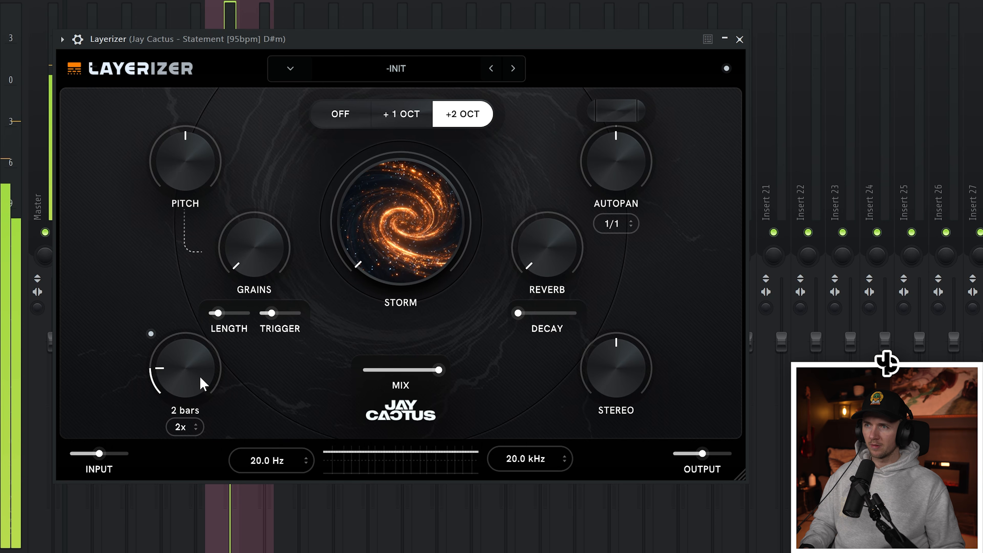
pyautogui.moveTo(200, 377); pyautogui.dragTo(207, 331)
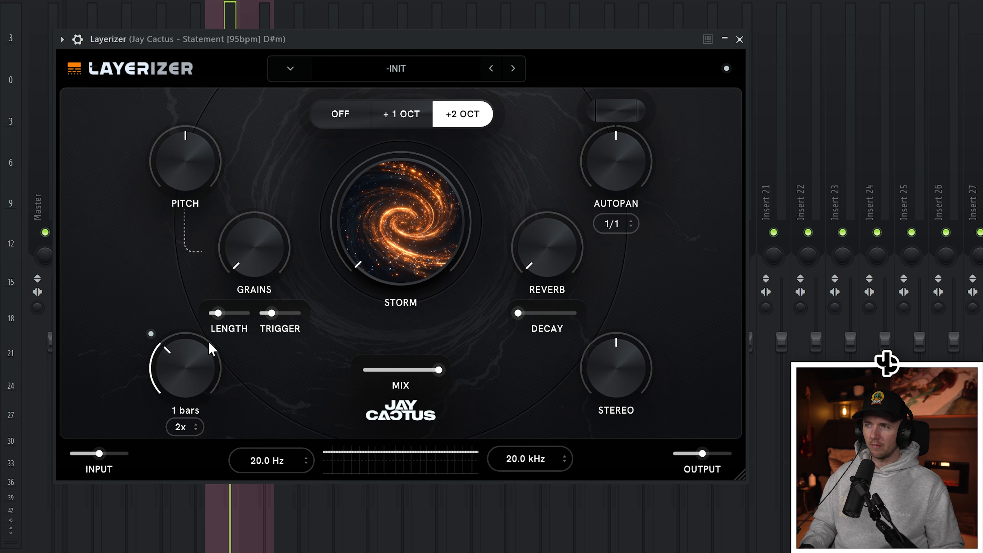
pyautogui.click(192, 428)
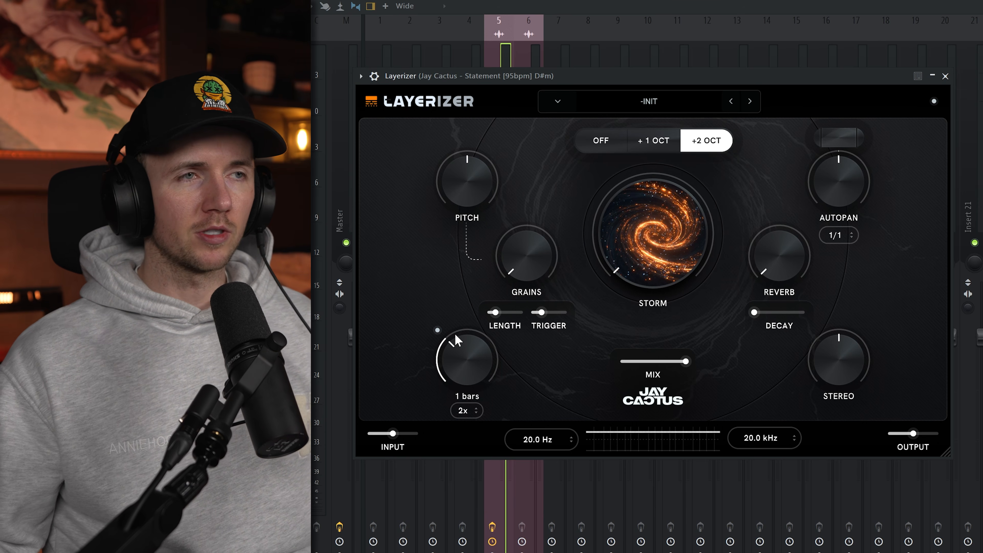
pyautogui.moveTo(653, 180)
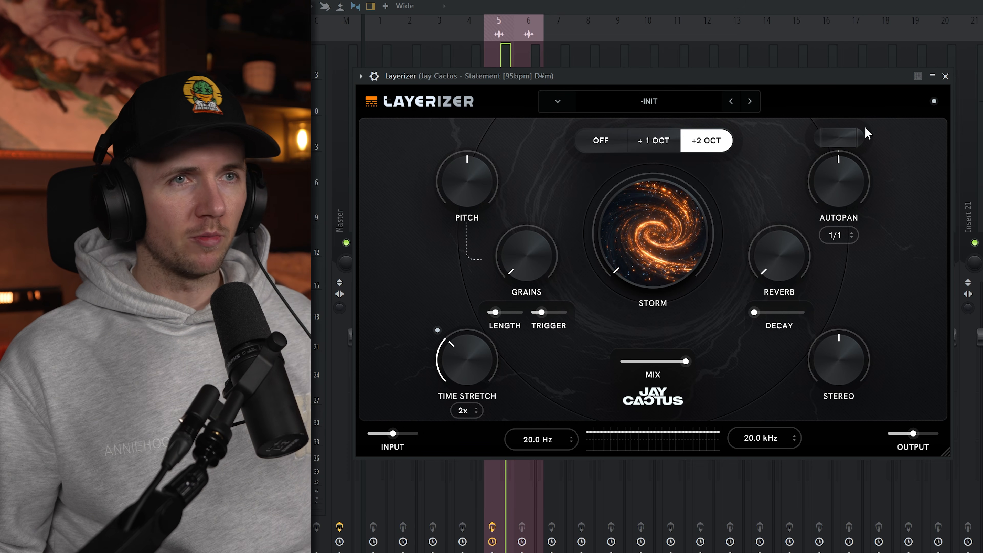
pyautogui.press('space')
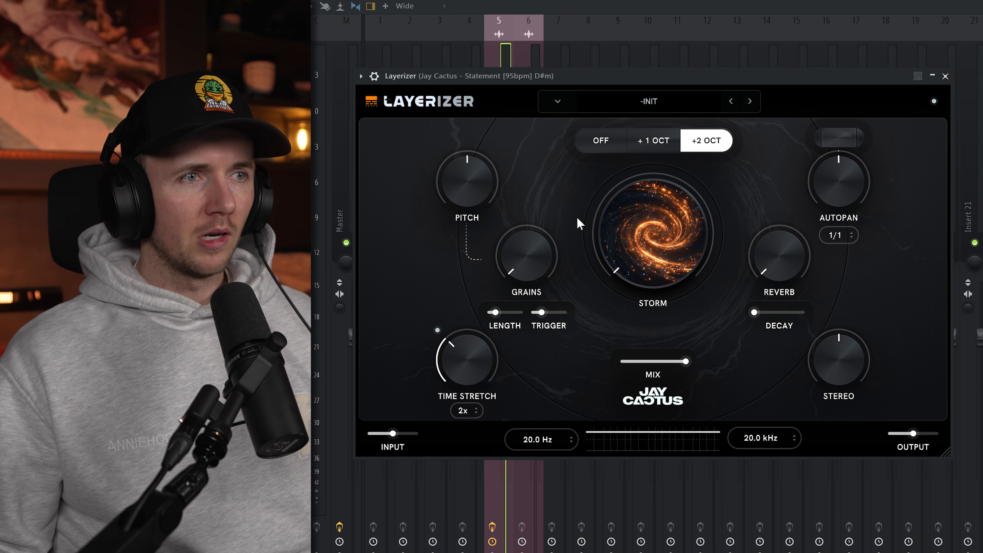
# - Audition high grain amounts during playback and set the grains to 21%
pyautogui.moveTo(529, 282)
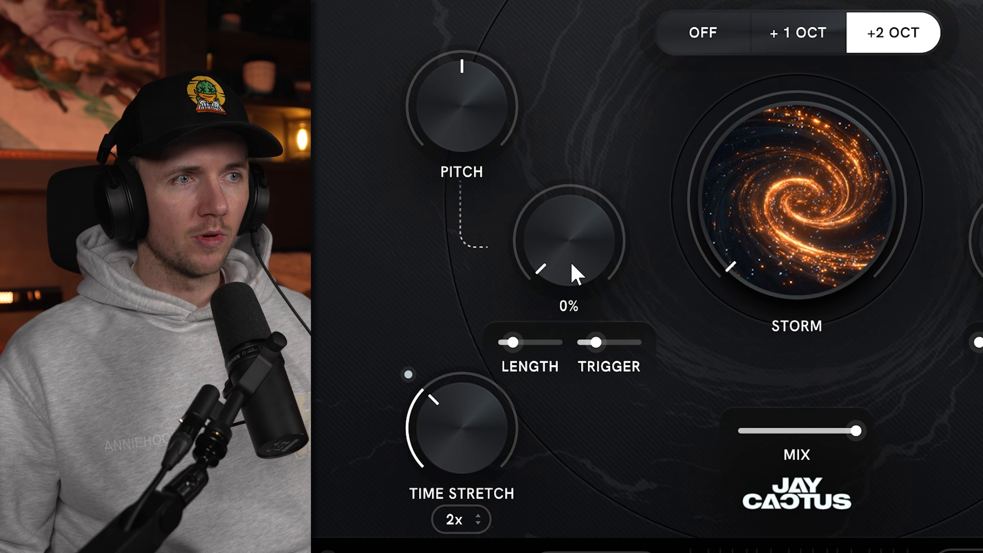
pyautogui.moveTo(527, 275); pyautogui.dragTo(564, 153)
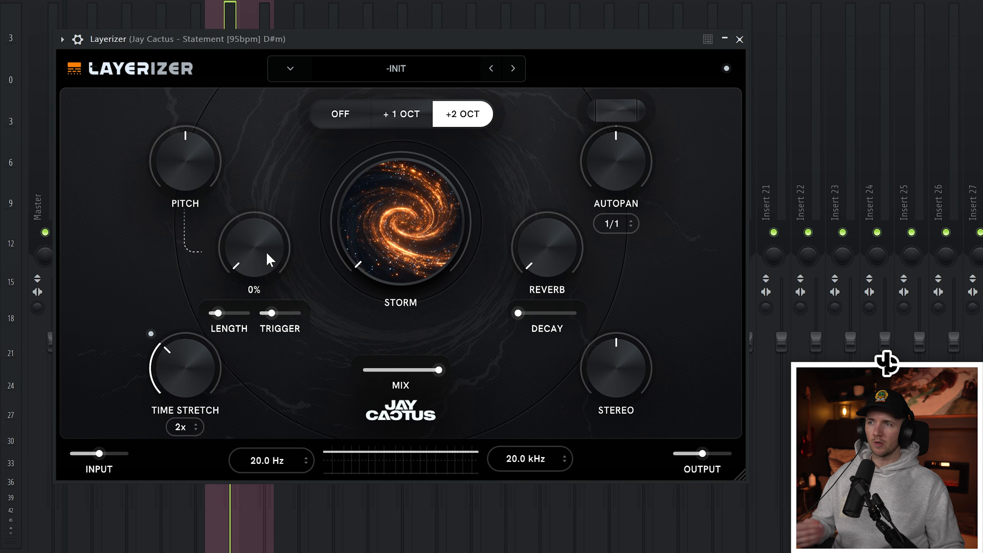
pyautogui.press('space')
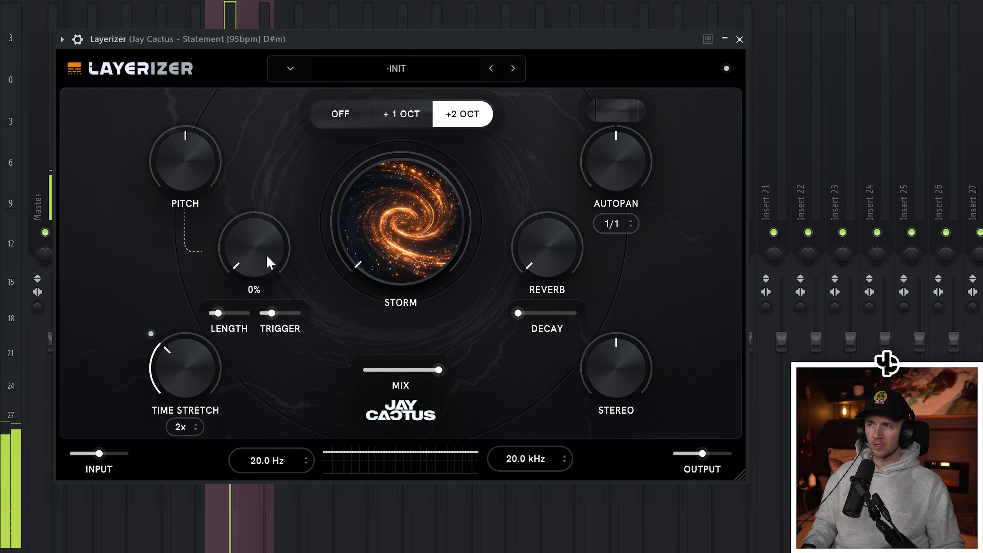
pyautogui.moveTo(266, 260); pyautogui.dragTo(281, 127)
pyautogui.moveTo(289, 189); pyautogui.dragTo(292, 243)
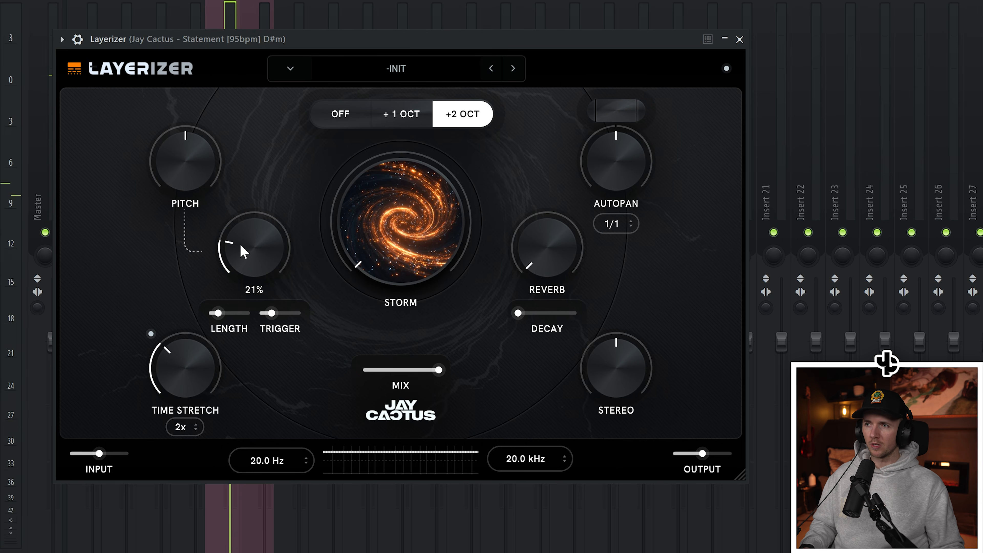
# - Audition long grains by raising the grain length and trigger well up and the grains amount to maximum
pyautogui.moveTo(223, 317)
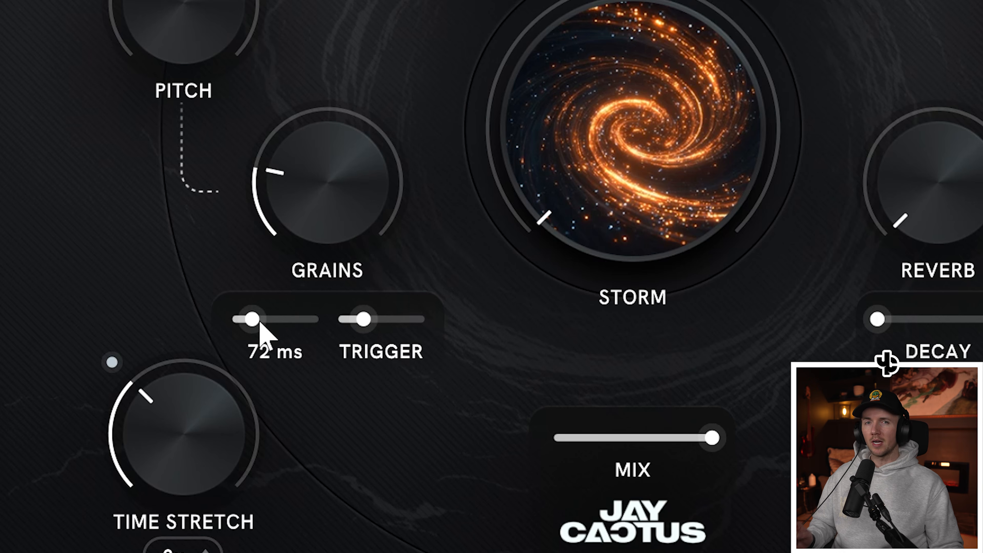
pyautogui.moveTo(257, 324); pyautogui.dragTo(310, 322)
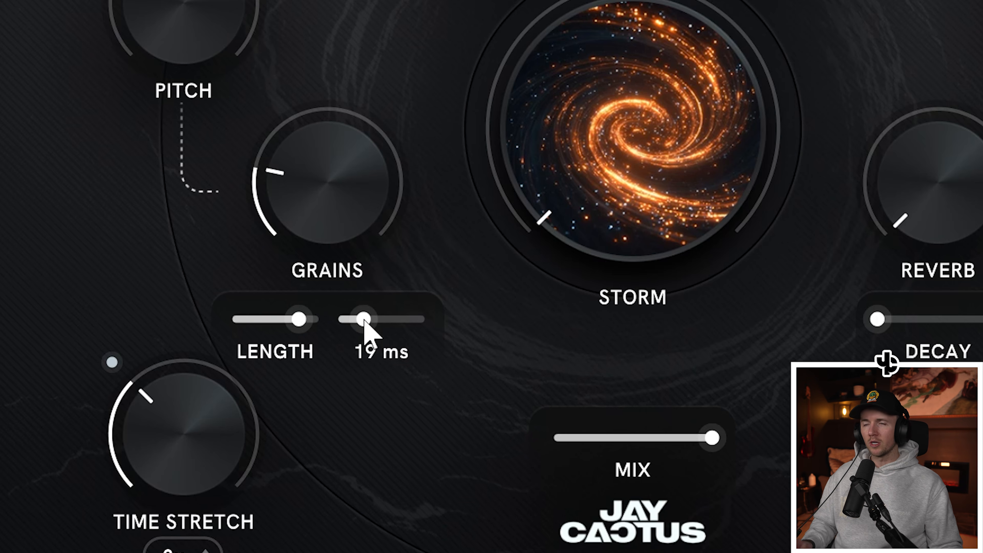
pyautogui.moveTo(364, 320); pyautogui.dragTo(421, 318)
pyautogui.moveTo(366, 215)
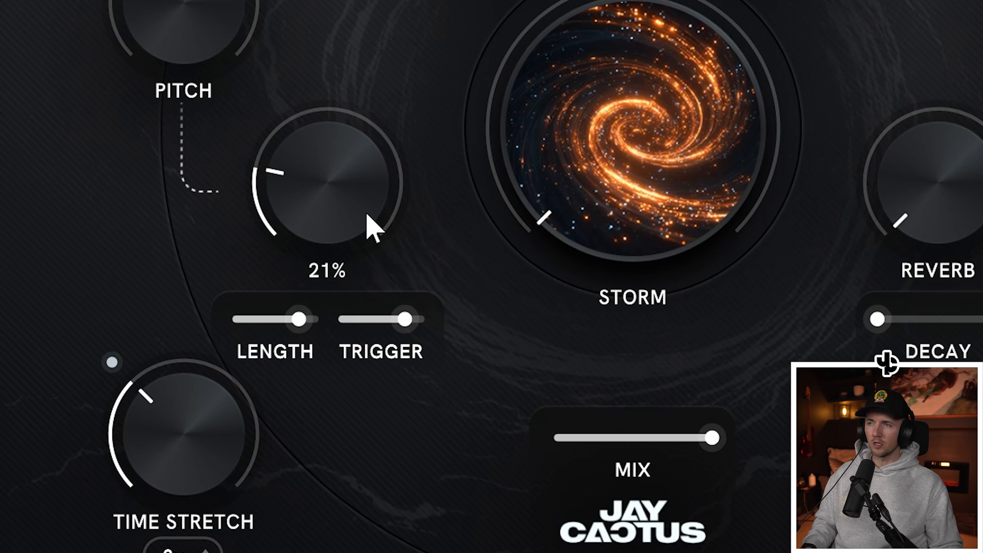
pyautogui.moveTo(365, 219); pyautogui.dragTo(362, 7)
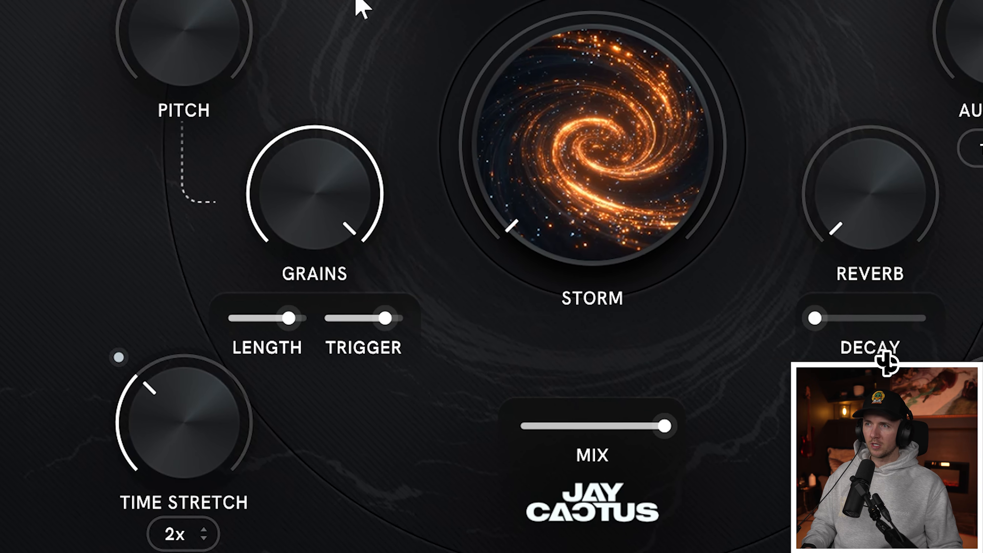
# - Shorten the grain length, set the trigger to 7 ms and lower the grains amount to 30%
pyautogui.moveTo(387, 321)
pyautogui.moveTo(292, 334); pyautogui.dragTo(237, 319)
pyautogui.moveTo(336, 322)
pyautogui.moveTo(326, 315); pyautogui.dragTo(312, 315)
pyautogui.moveTo(233, 316); pyautogui.dragTo(222, 315)
pyautogui.moveTo(315, 316); pyautogui.dragTo(298, 317)
pyautogui.moveTo(219, 318); pyautogui.dragTo(219, 320)
pyautogui.moveTo(288, 248); pyautogui.dragTo(339, 482)
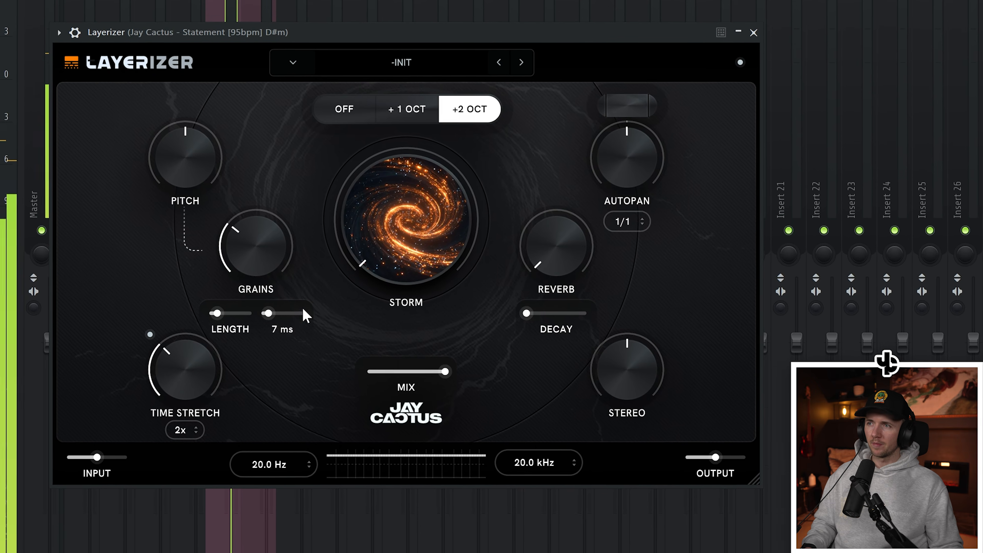
# - Set the pitch of the grains to 12
pyautogui.moveTo(191, 172)
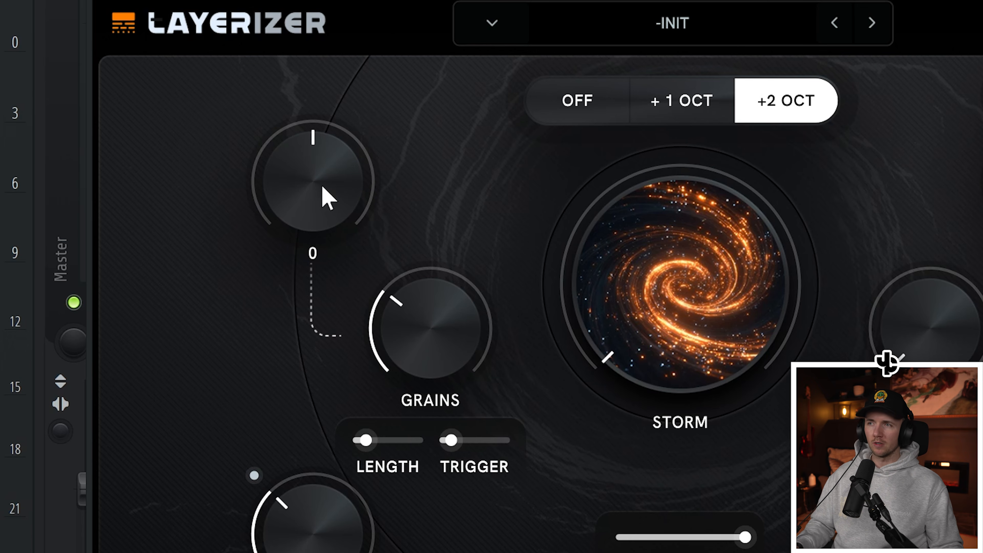
pyautogui.moveTo(327, 200); pyautogui.dragTo(358, 70)
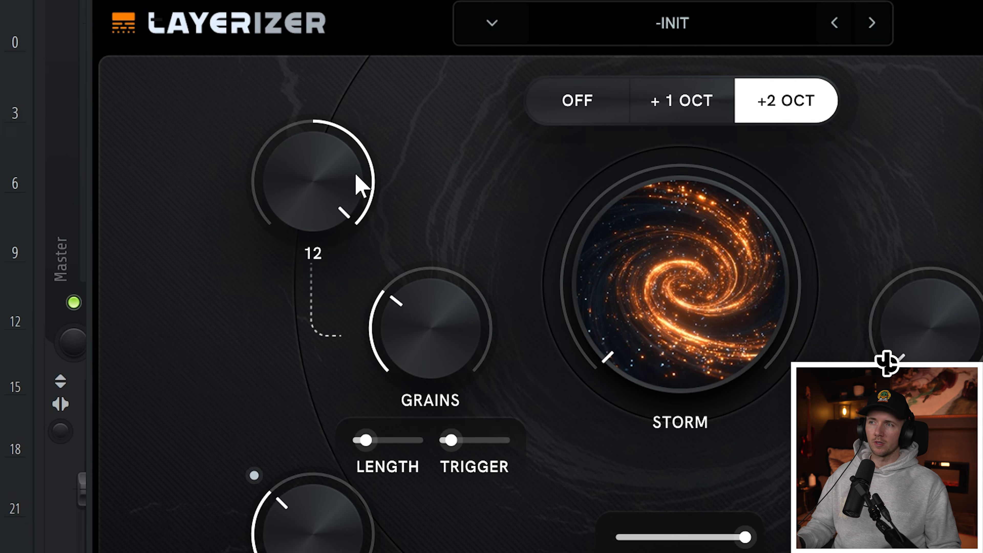
pyautogui.moveTo(420, 323)
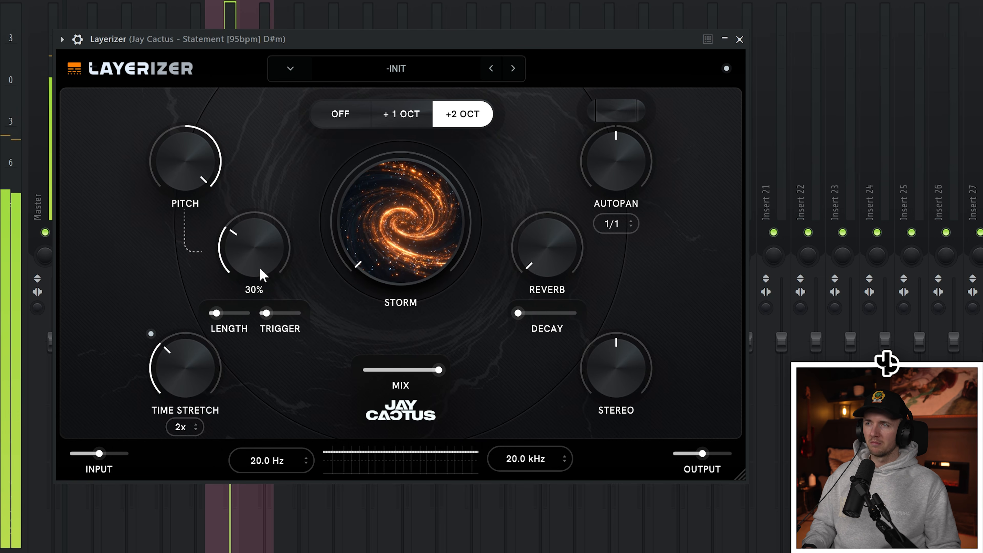
# - Audition the grains amount at 54% and lower it again to roughly a third
pyautogui.moveTo(269, 312)
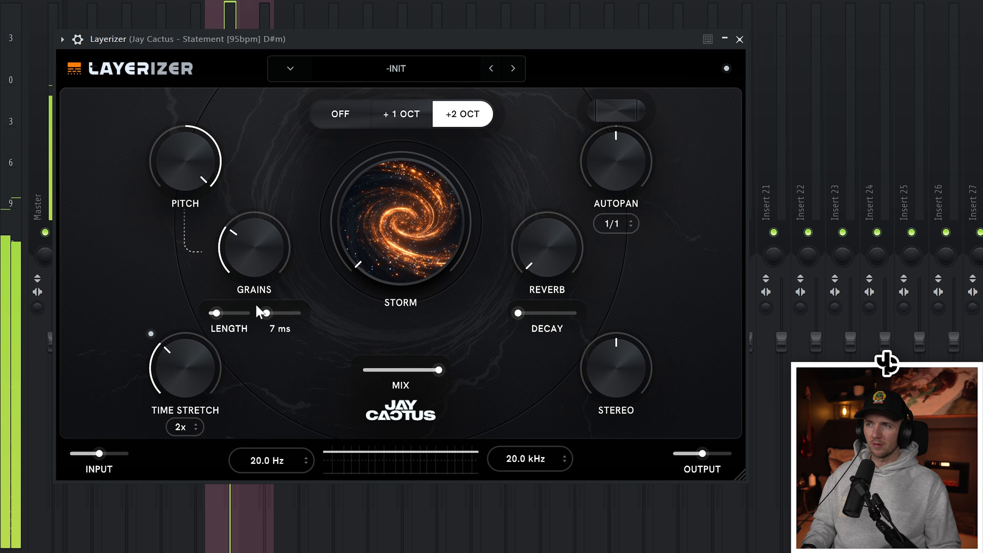
pyautogui.moveTo(241, 302)
pyautogui.moveTo(257, 271); pyautogui.dragTo(267, 211)
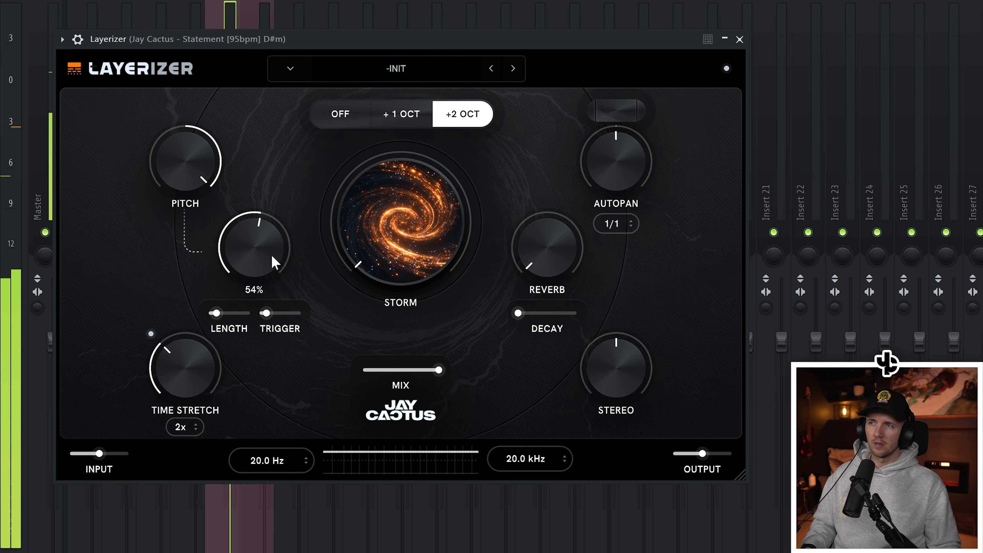
pyautogui.moveTo(272, 256); pyautogui.dragTo(291, 317)
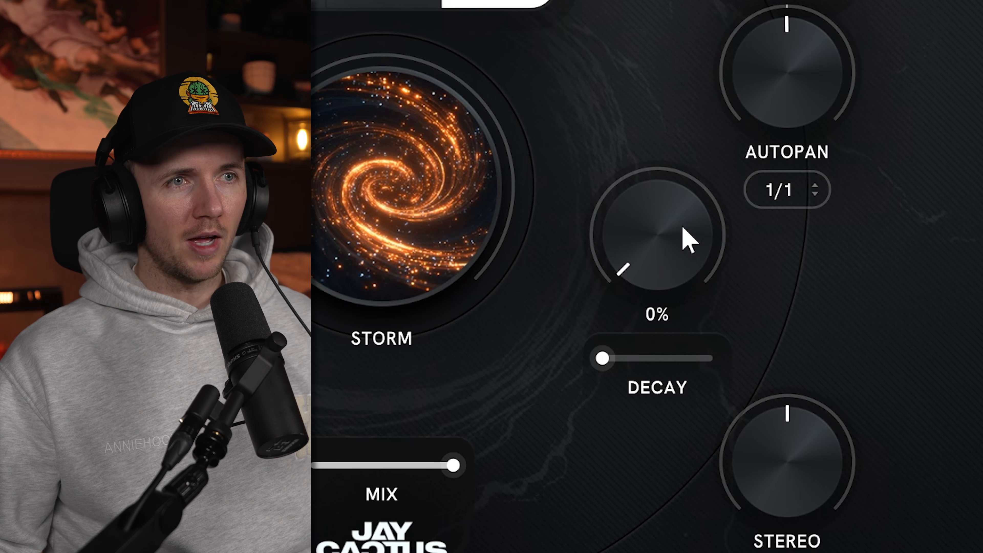
# - Set the reverb decay to 61% and the reverb amount to 60% while listening to playback
pyautogui.moveTo(611, 364)
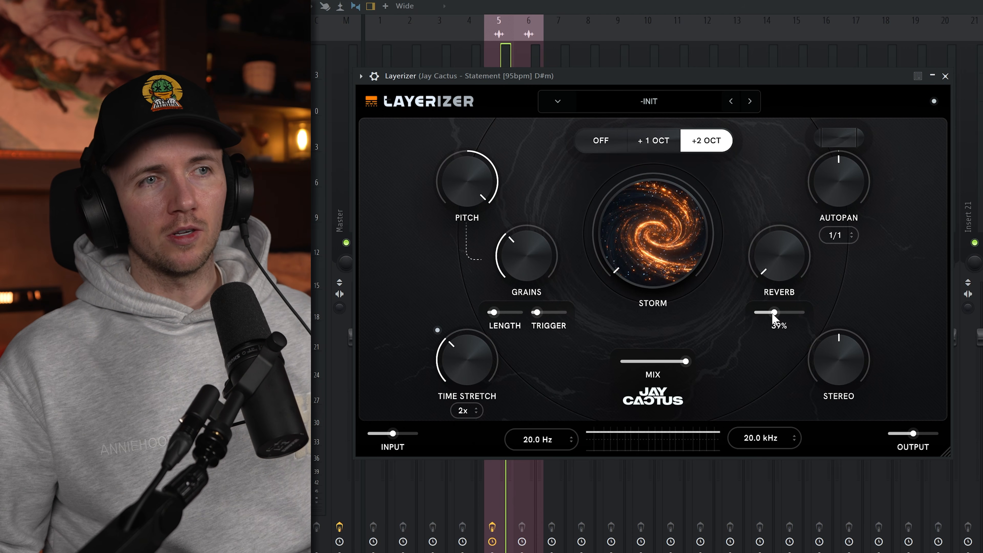
pyautogui.moveTo(776, 313); pyautogui.dragTo(784, 312)
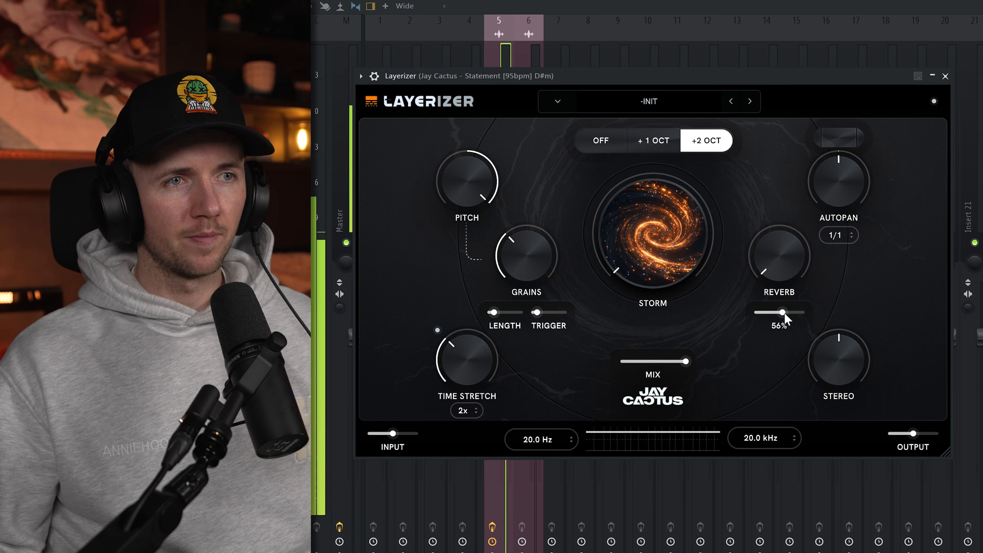
pyautogui.moveTo(790, 274); pyautogui.dragTo(782, 254)
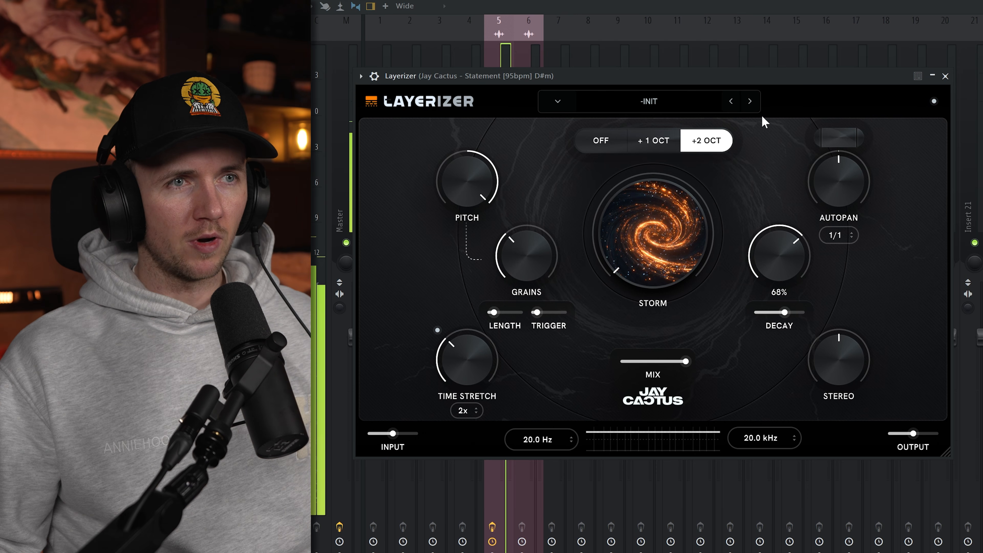
pyautogui.moveTo(777, 260); pyautogui.dragTo(778, 258)
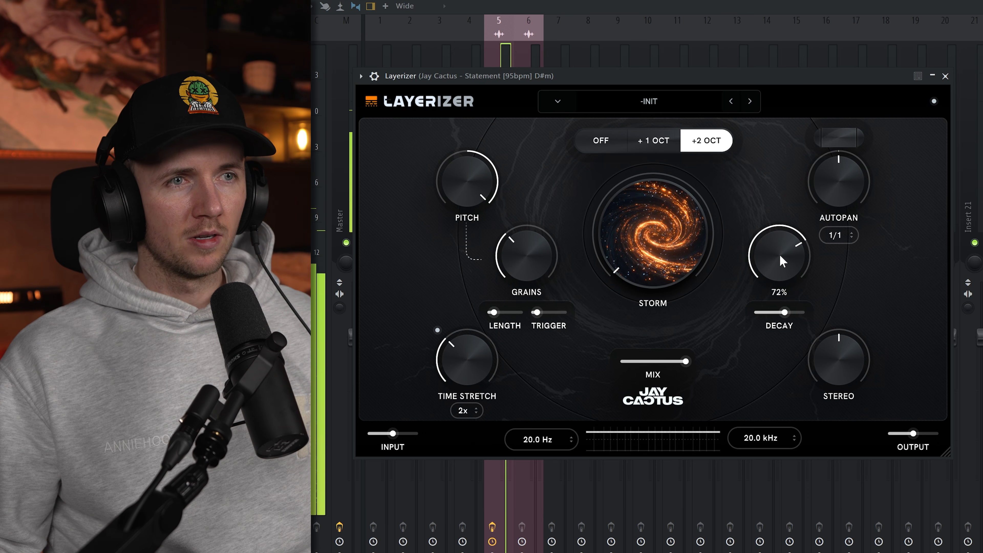
pyautogui.moveTo(787, 300)
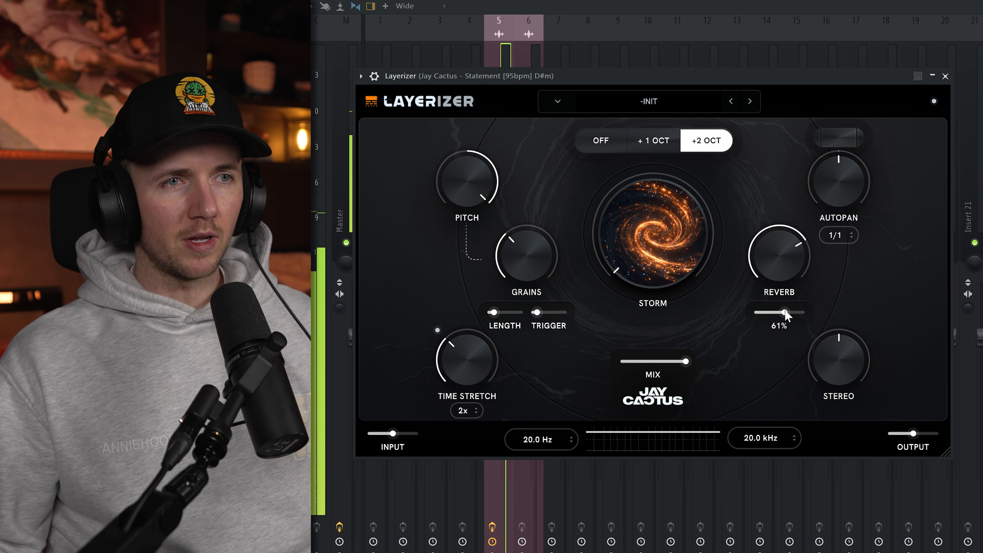
pyautogui.moveTo(790, 247); pyautogui.dragTo(790, 253)
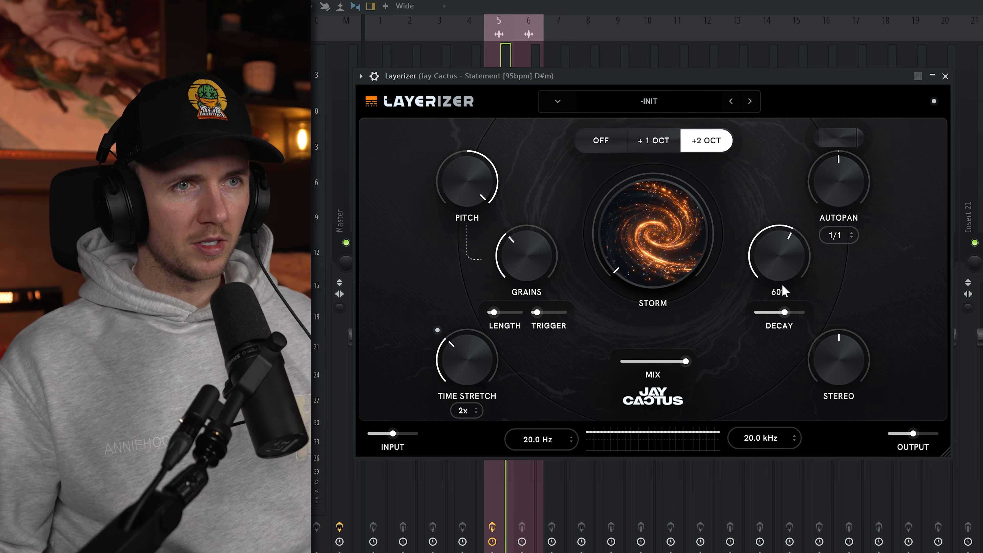
# - Compare with the dry signal by bypassing and re-enabling the effect, lowering the mix to 20% and restoring it to maximum
pyautogui.click(934, 102)
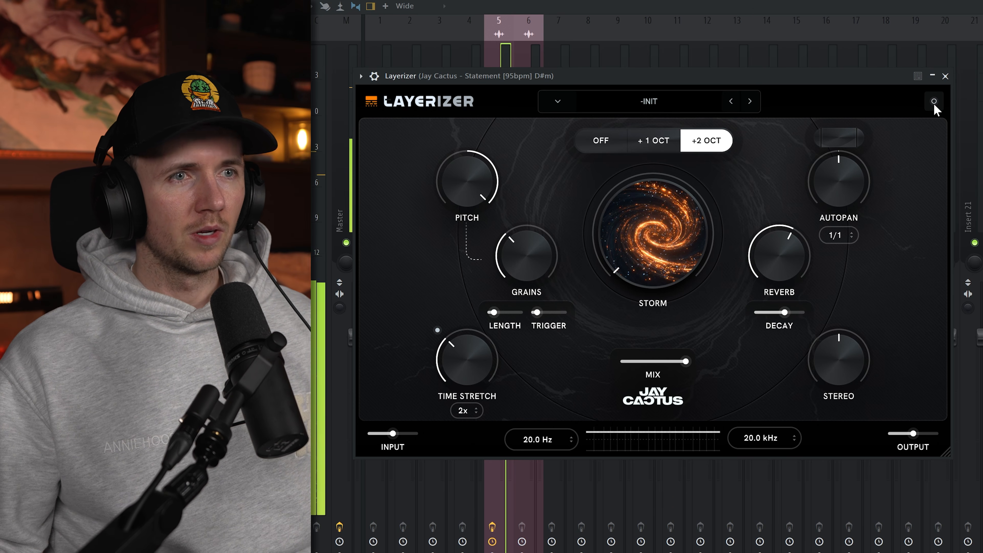
pyautogui.click(934, 102)
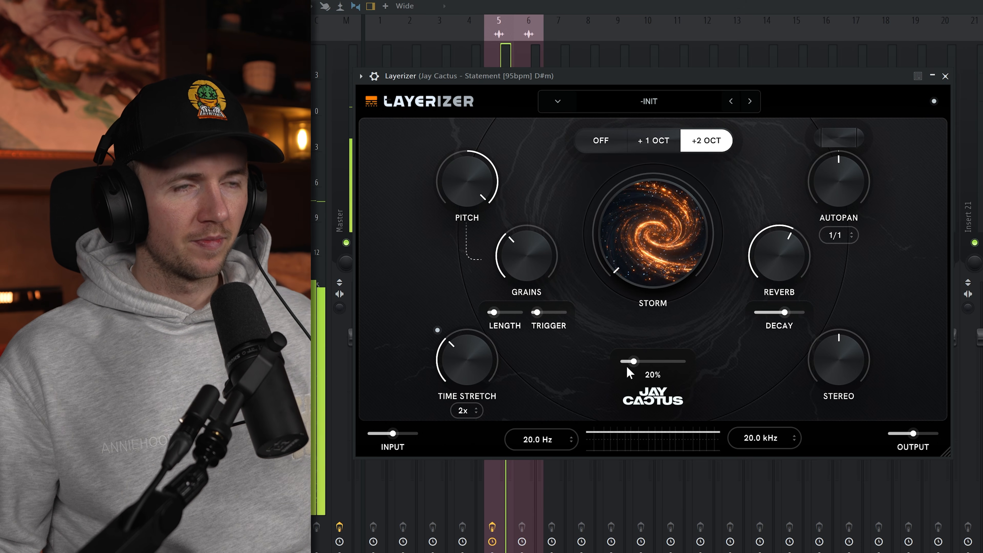
pyautogui.moveTo(637, 365); pyautogui.dragTo(691, 362)
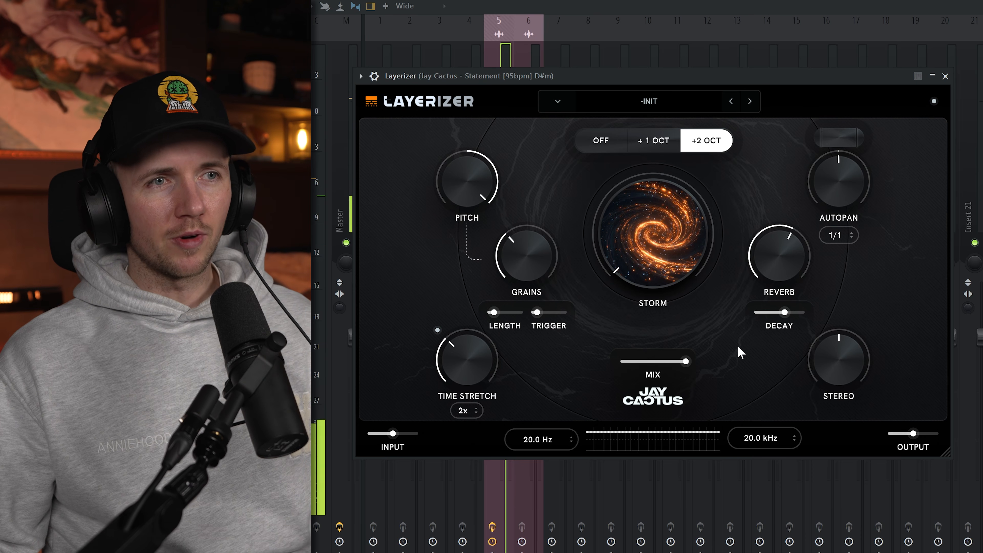
# - Audition the autopan by sweeping its amount fully left and fully right
pyautogui.moveTo(849, 183)
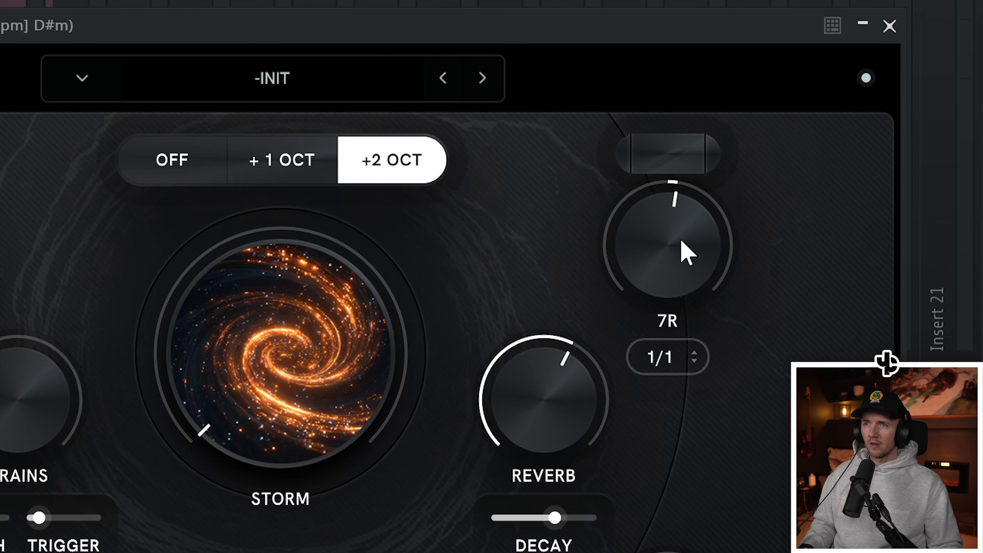
pyautogui.moveTo(686, 252); pyautogui.dragTo(729, 439)
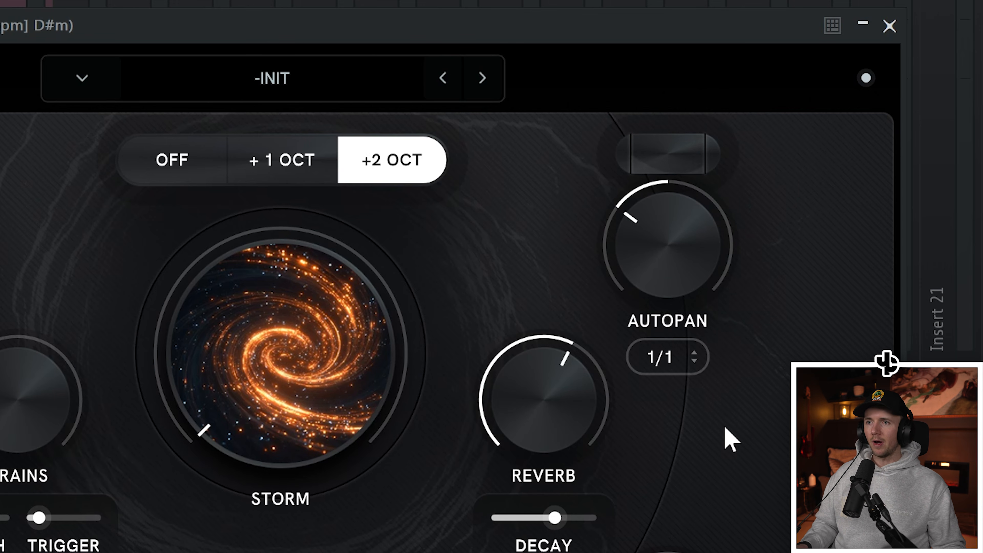
pyautogui.scroll(-5, 679, 267)
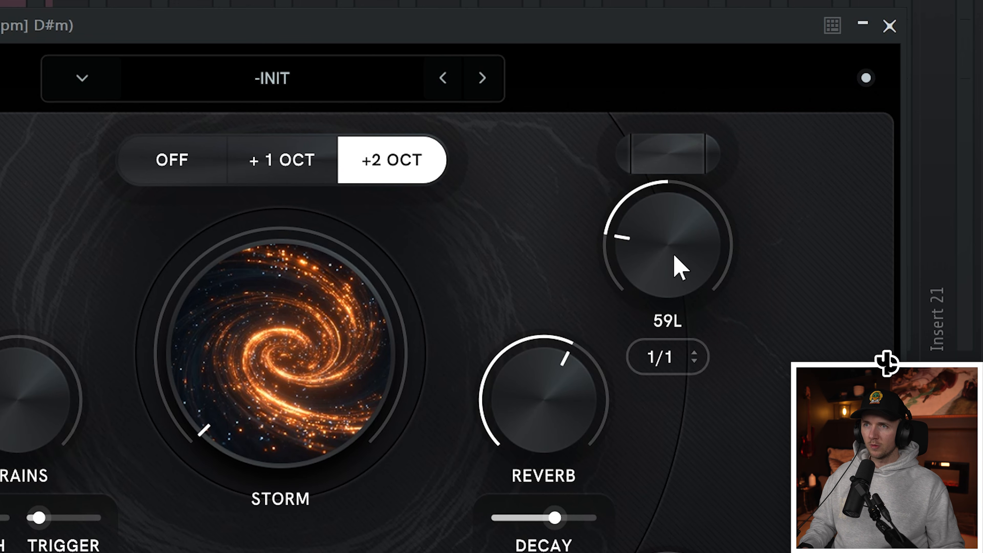
pyautogui.moveTo(679, 267); pyautogui.dragTo(704, 385)
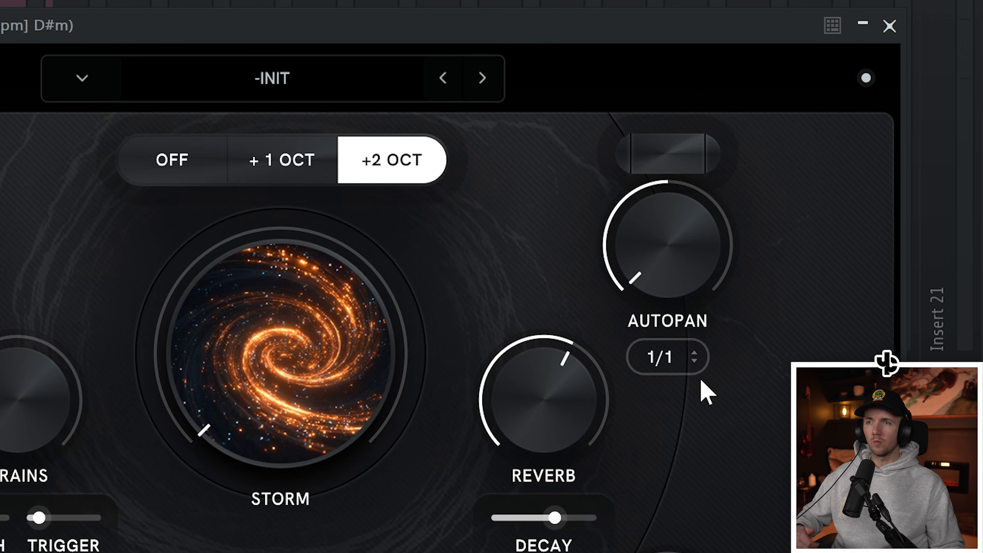
pyautogui.moveTo(678, 268); pyautogui.dragTo(658, 147)
pyautogui.moveTo(636, 252); pyautogui.dragTo(695, 395)
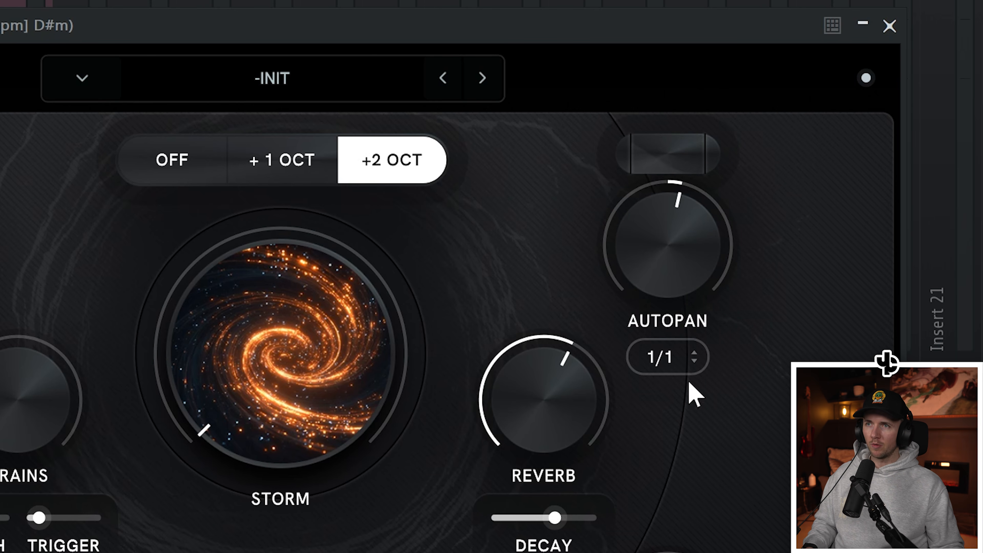
pyautogui.moveTo(675, 298); pyautogui.dragTo(659, 65)
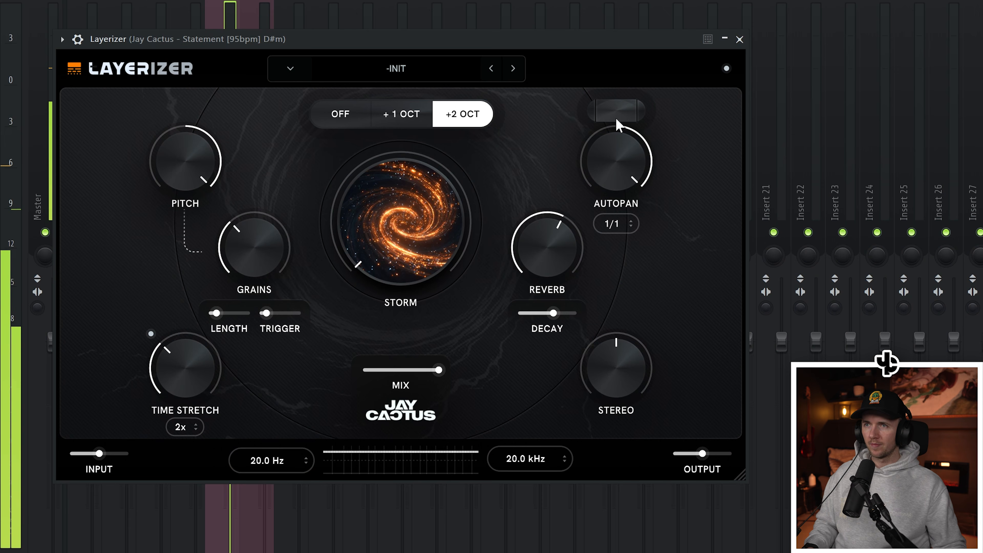
# - Audition autopan rates of 1/2, 1/4 and 1/4T, and settle on 1/1 with the amount at 50R
pyautogui.moveTo(616, 127); pyautogui.dragTo(645, 230)
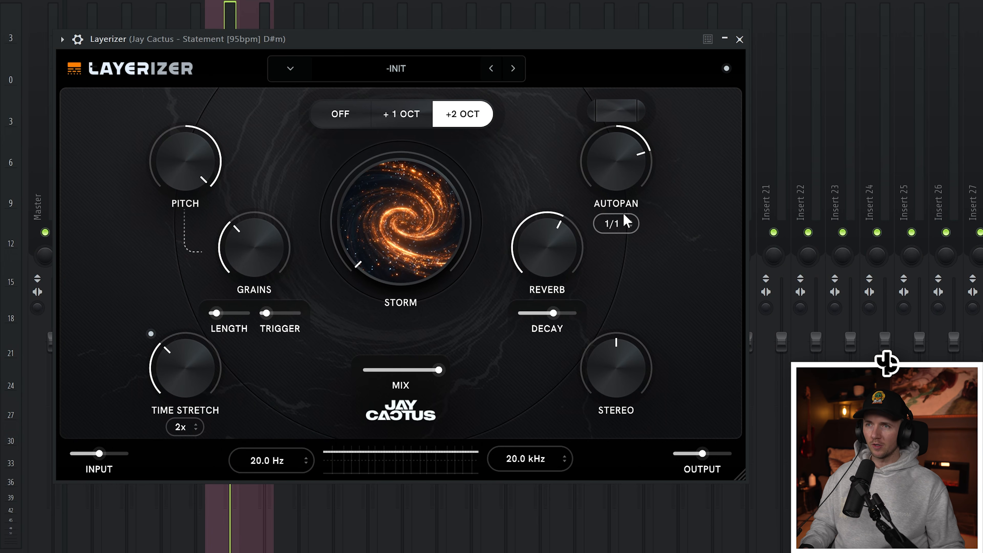
pyautogui.click(629, 226)
pyautogui.moveTo(629, 168)
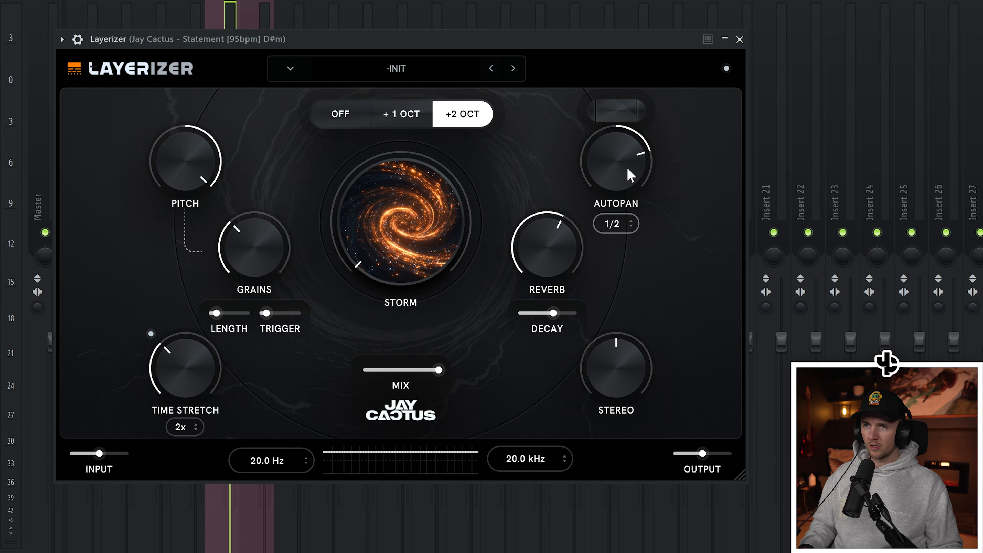
pyautogui.moveTo(630, 163)
pyautogui.mouseDown()
pyautogui.moveTo(626, 138)
pyautogui.moveTo(629, 148)
pyautogui.mouseUp()
pyautogui.moveTo(625, 226); pyautogui.dragTo(628, 169)
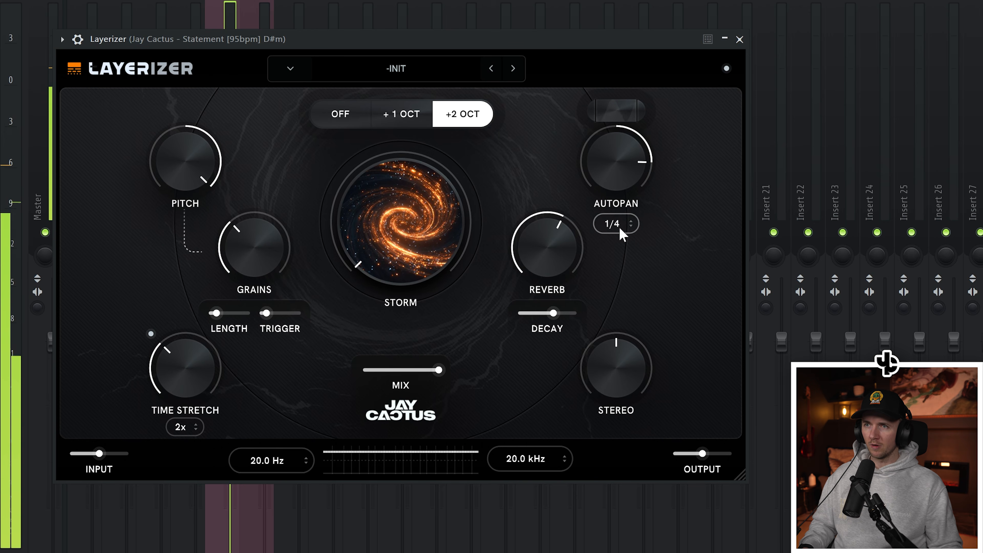
pyautogui.moveTo(618, 225); pyautogui.dragTo(621, 211)
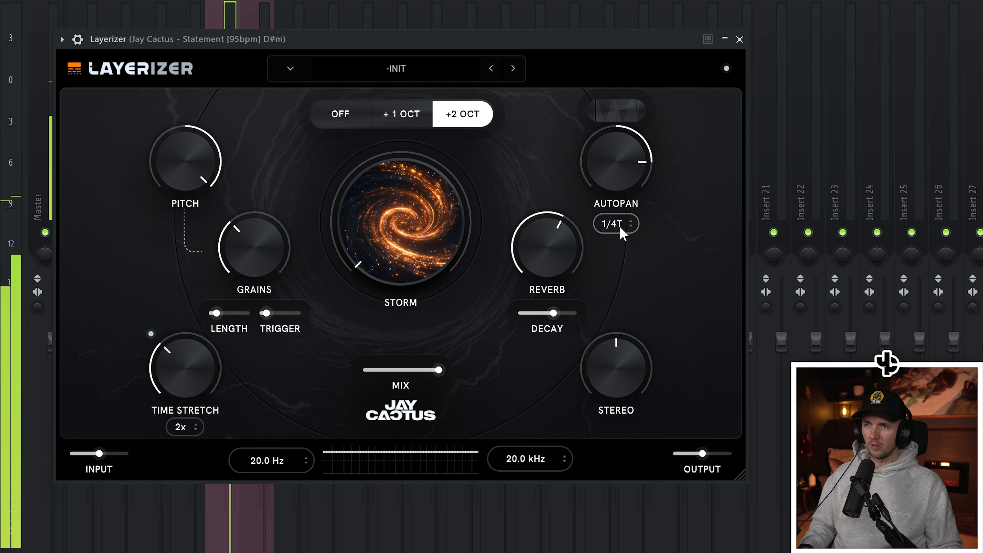
pyautogui.moveTo(621, 237); pyautogui.dragTo(655, 371)
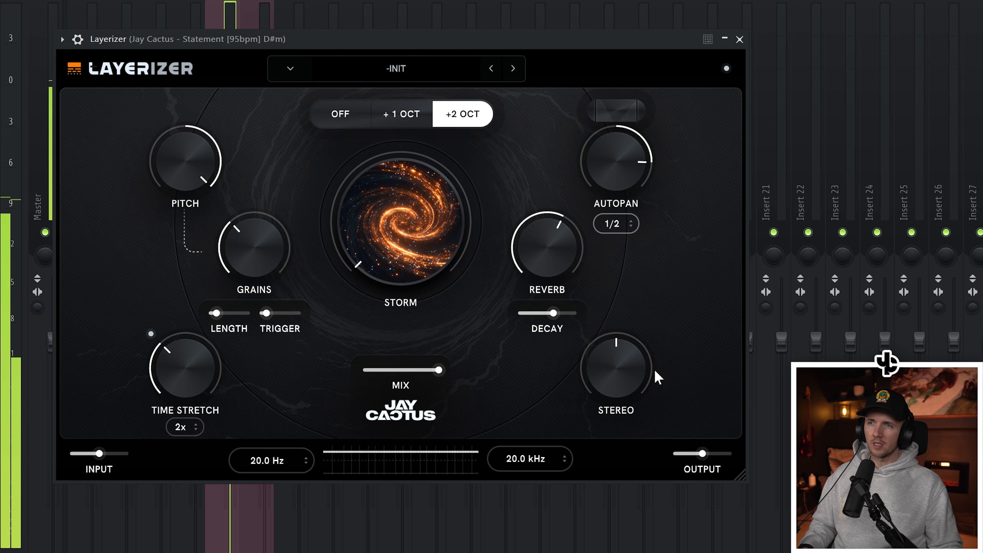
pyautogui.moveTo(668, 423); pyautogui.dragTo(672, 439)
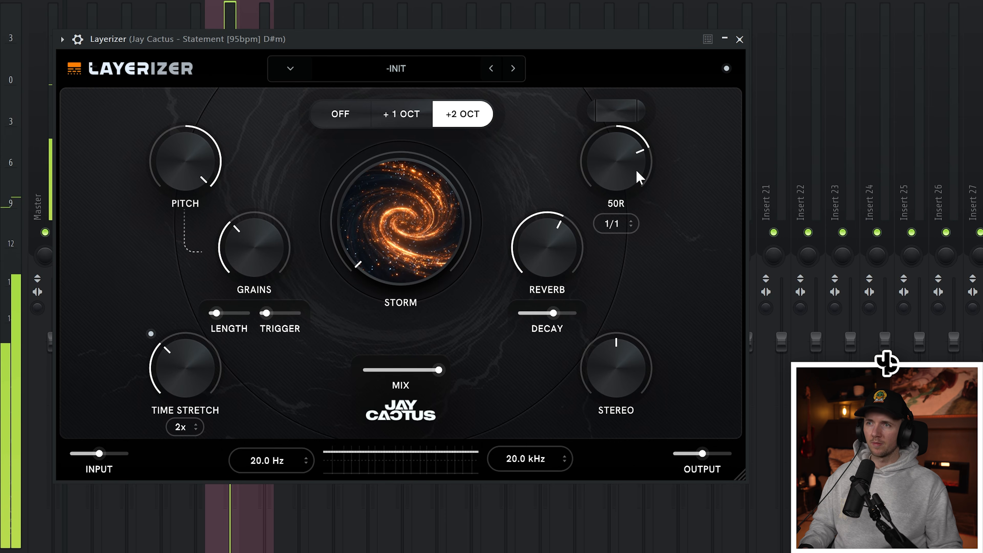
# - Audition the stereo width at its minimum and raise it to 162%
pyautogui.moveTo(637, 380)
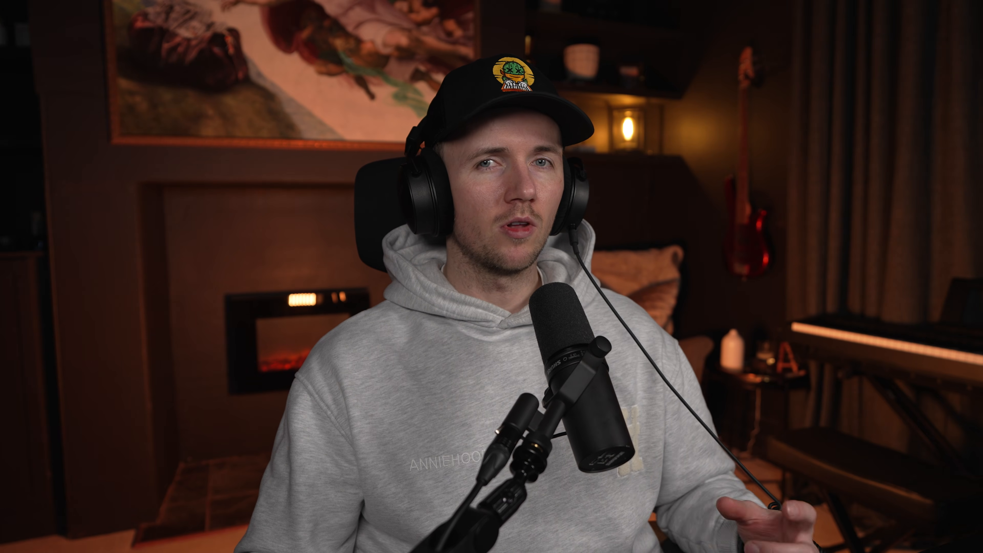
pyautogui.moveTo(493, 273); pyautogui.dragTo(502, 500)
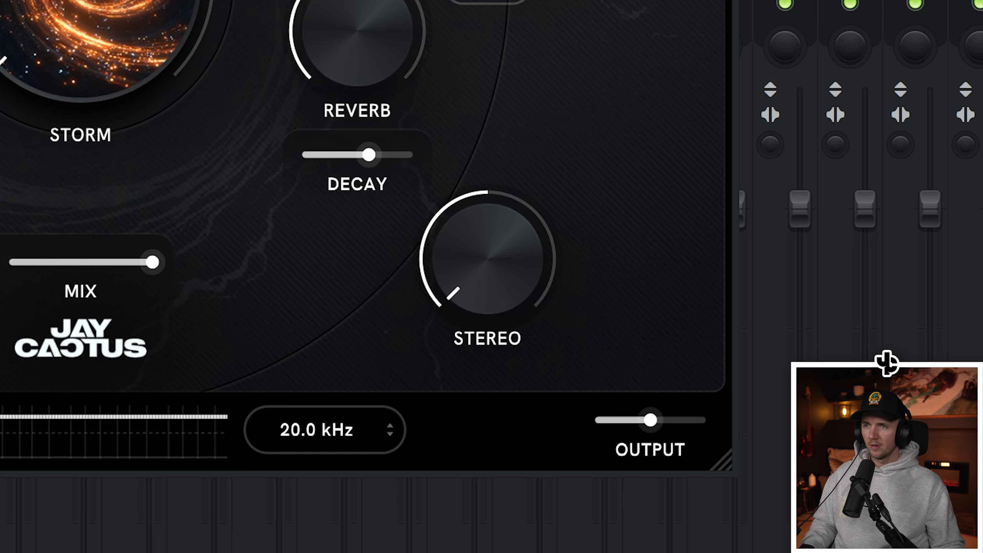
pyautogui.moveTo(511, 285); pyautogui.dragTo(494, 6)
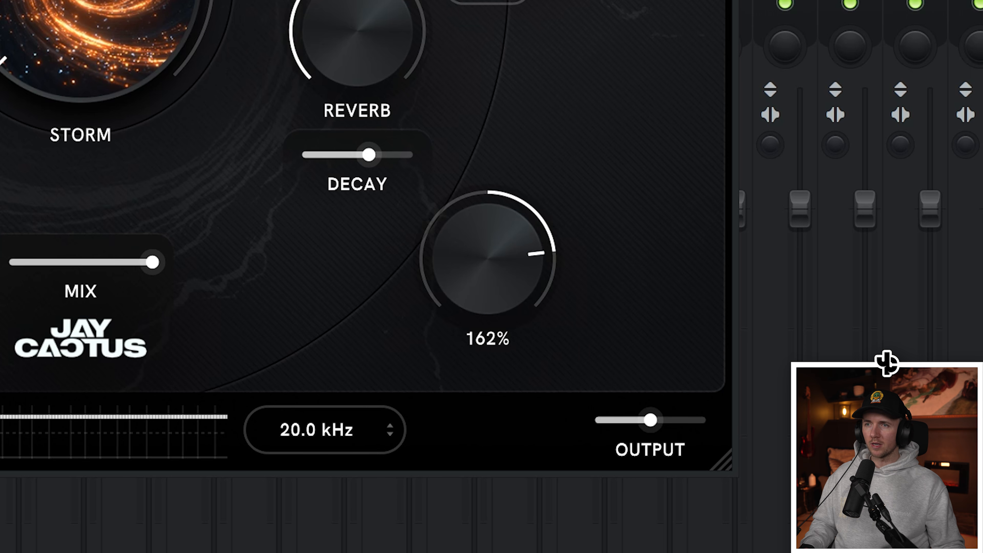